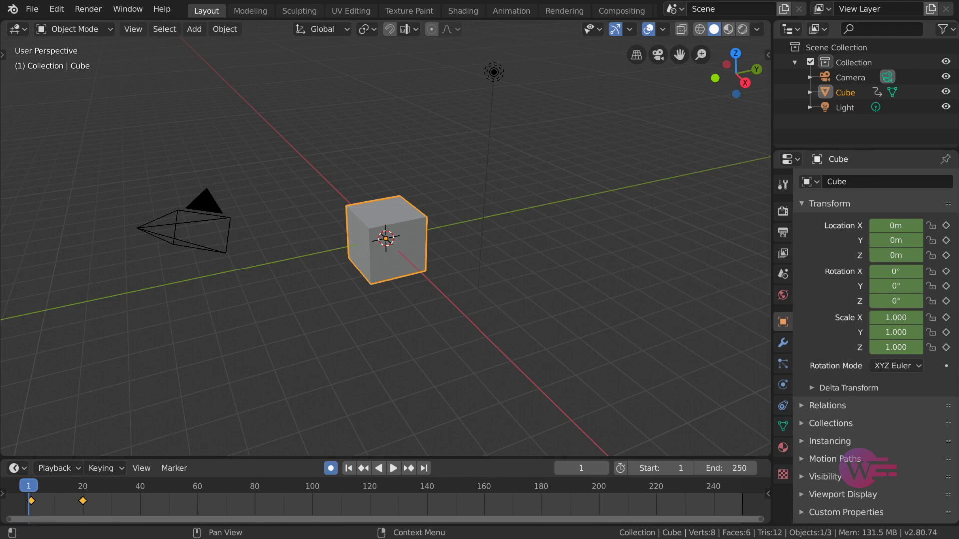
- Show the Render Properties, with Eevee as the engine at 64 render samples
click(783, 212)
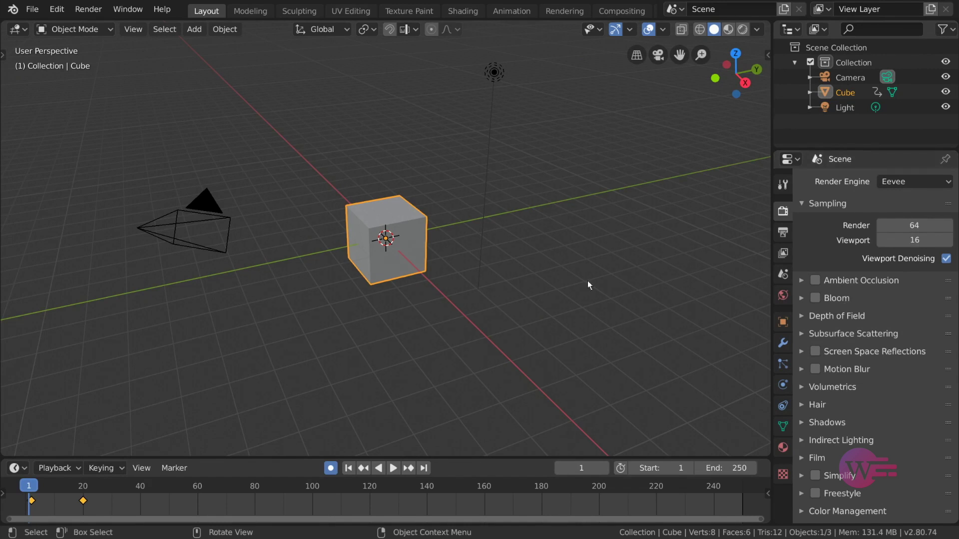
click(100, 11)
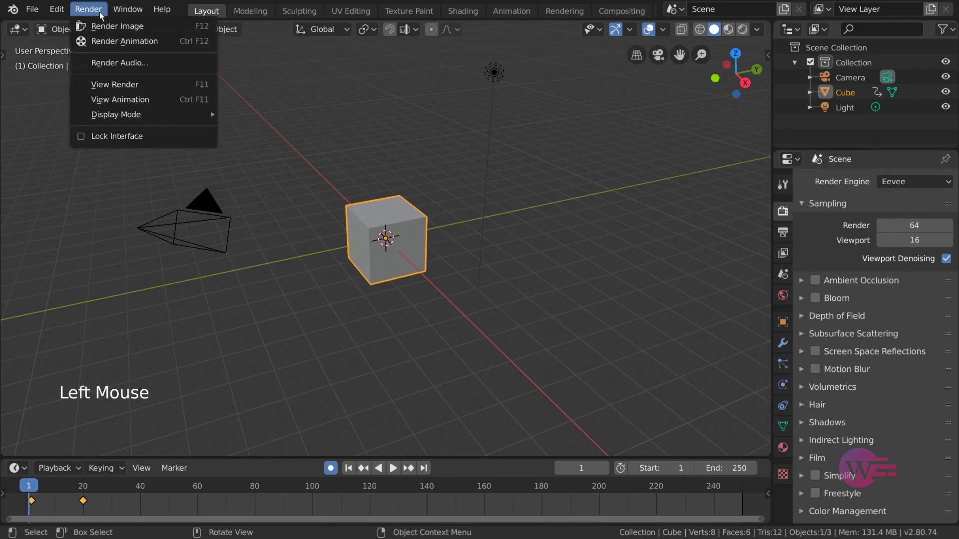
- Render a still image of the cube, then render the animation and stop it around frame 12
click(186, 27)
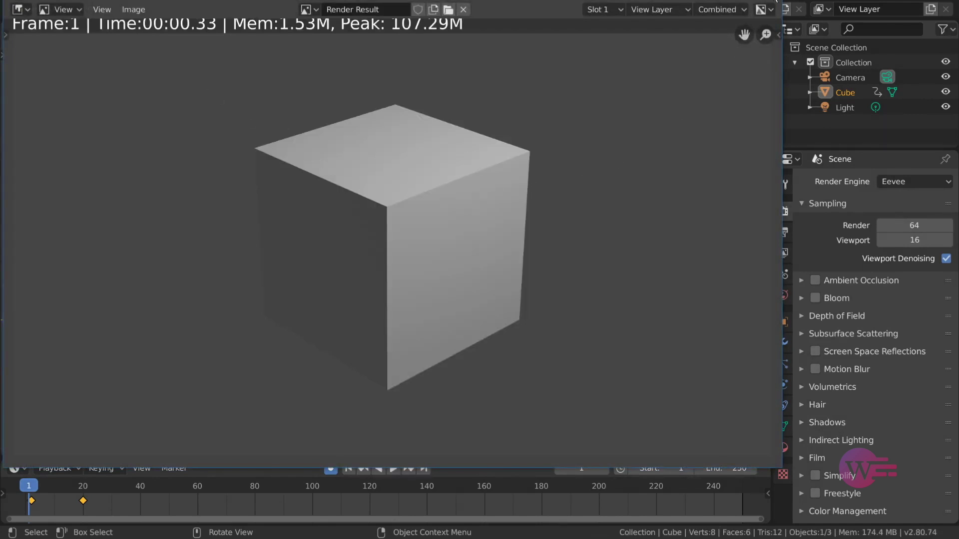
key(Escape)
click(88, 9)
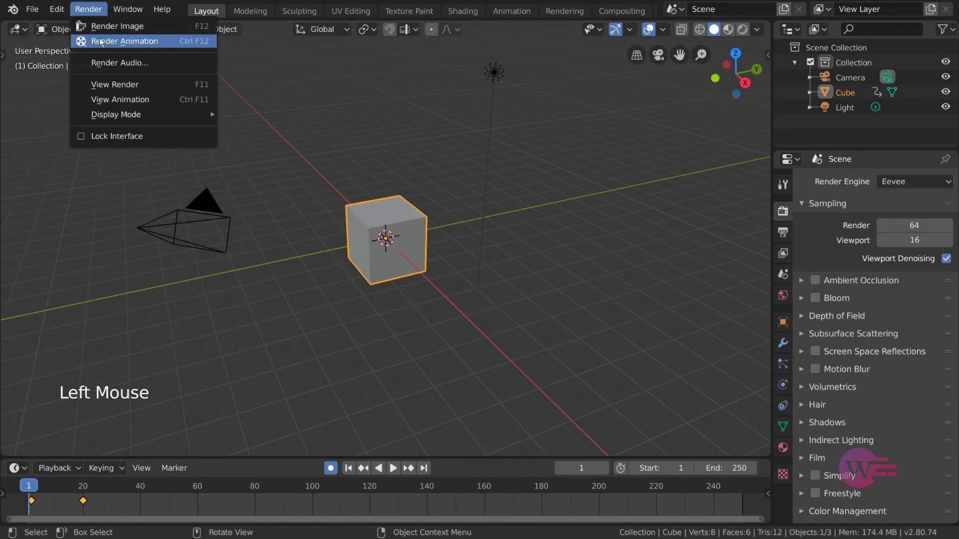
click(176, 44)
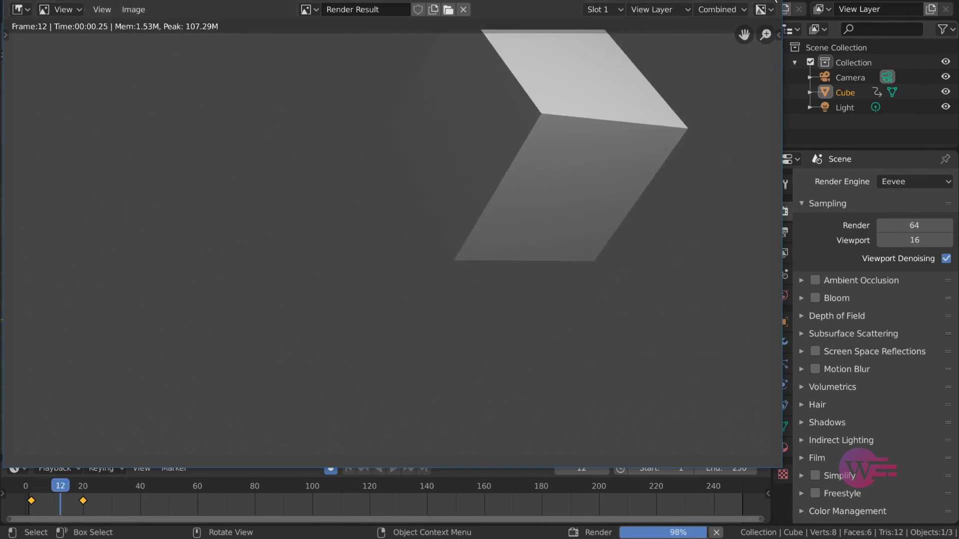
key(Escape)
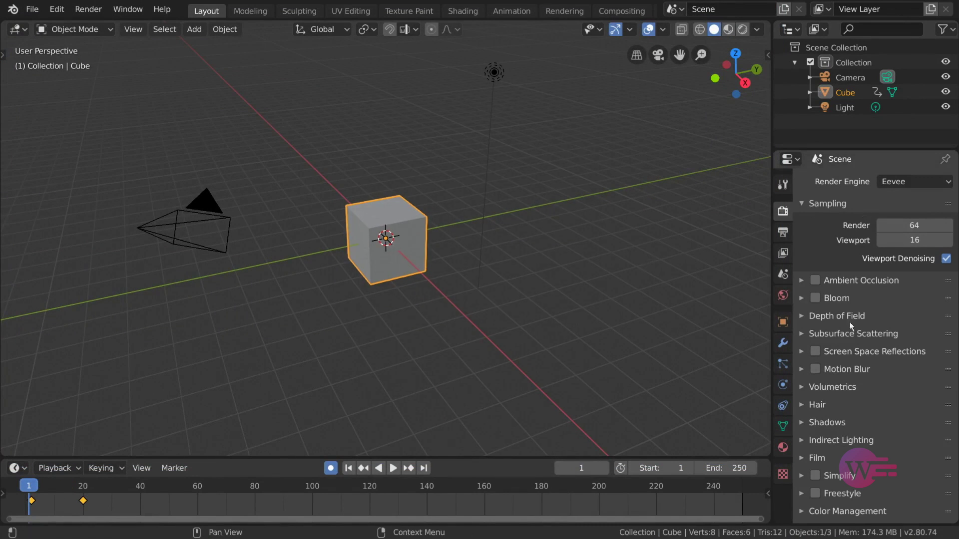
click(947, 182)
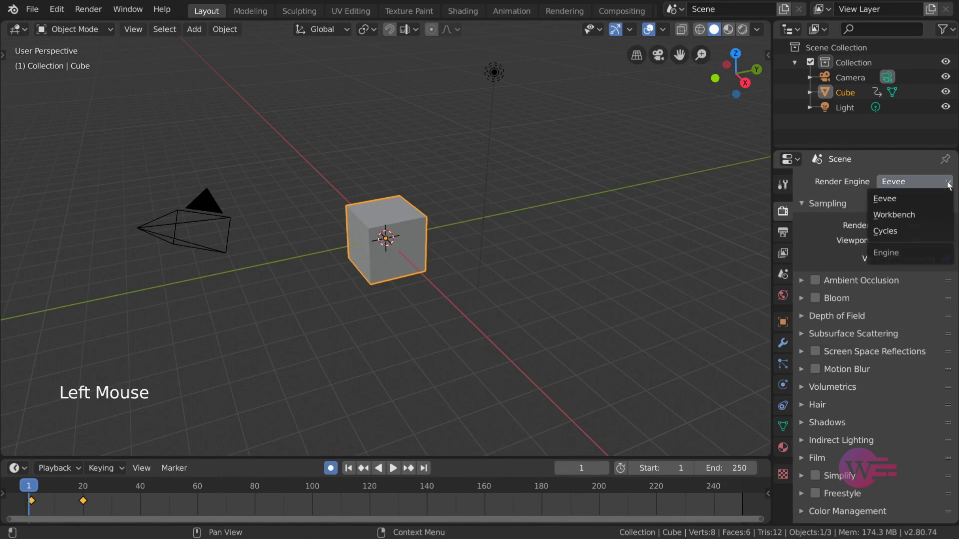
click(942, 214)
click(939, 182)
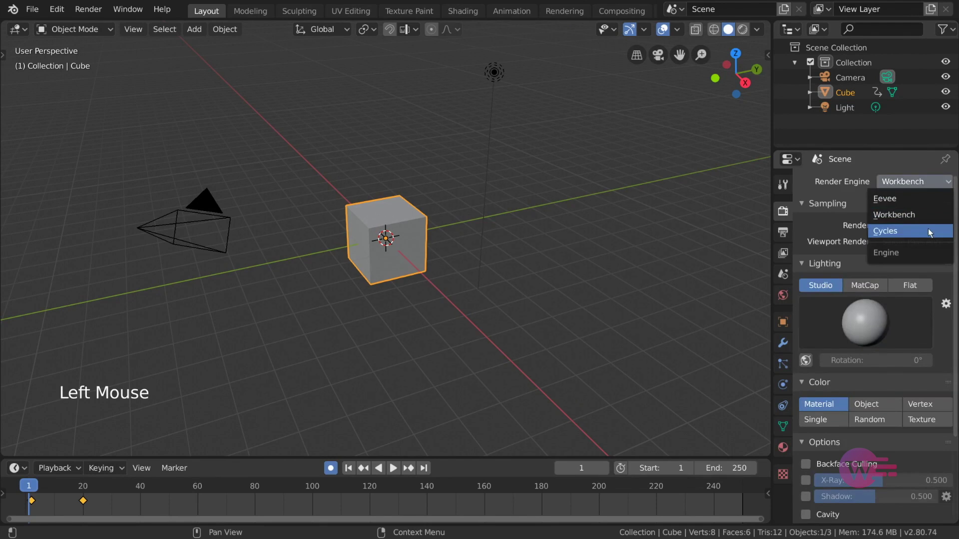
click(928, 229)
click(924, 181)
click(924, 198)
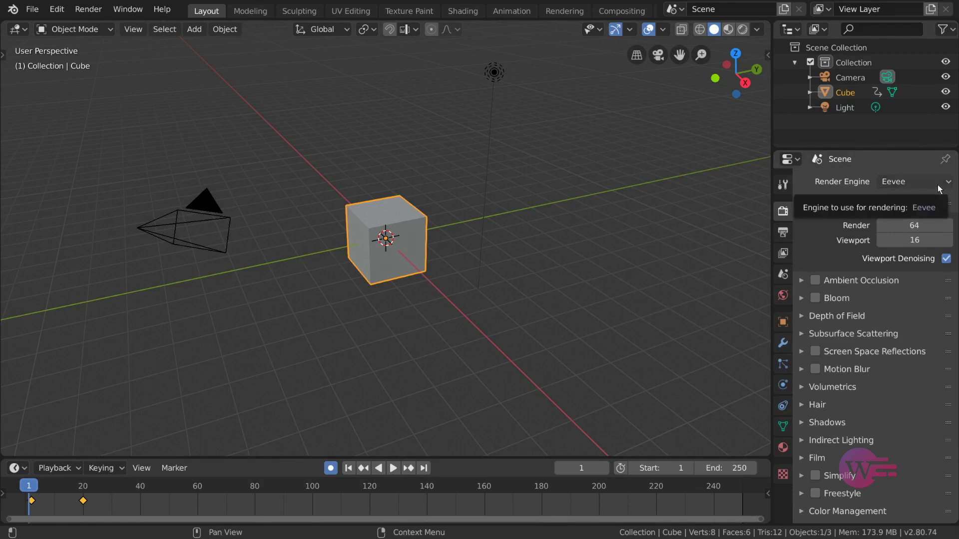
- Preview the scene in Rendered shading while switching the engine to Cycles and back to Eevee
click(746, 29)
click(920, 179)
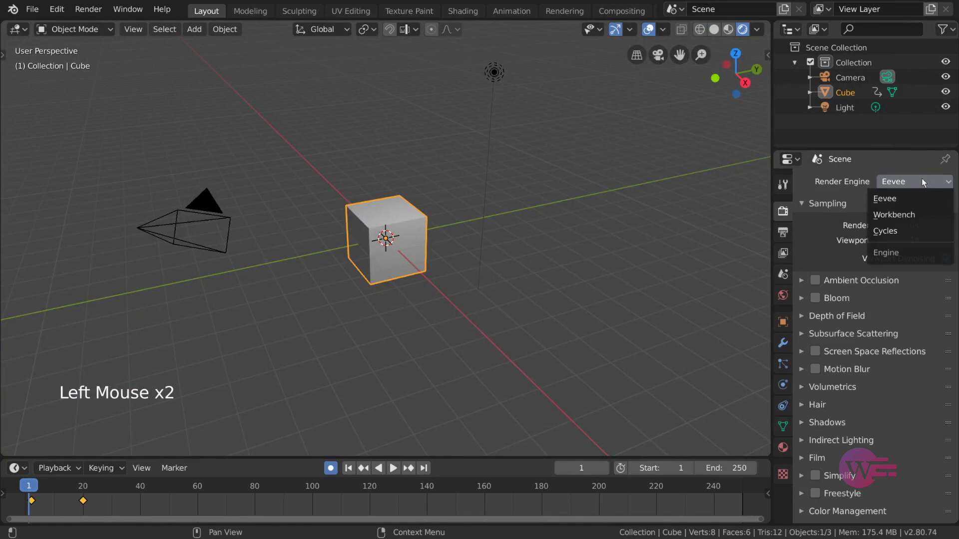
click(919, 231)
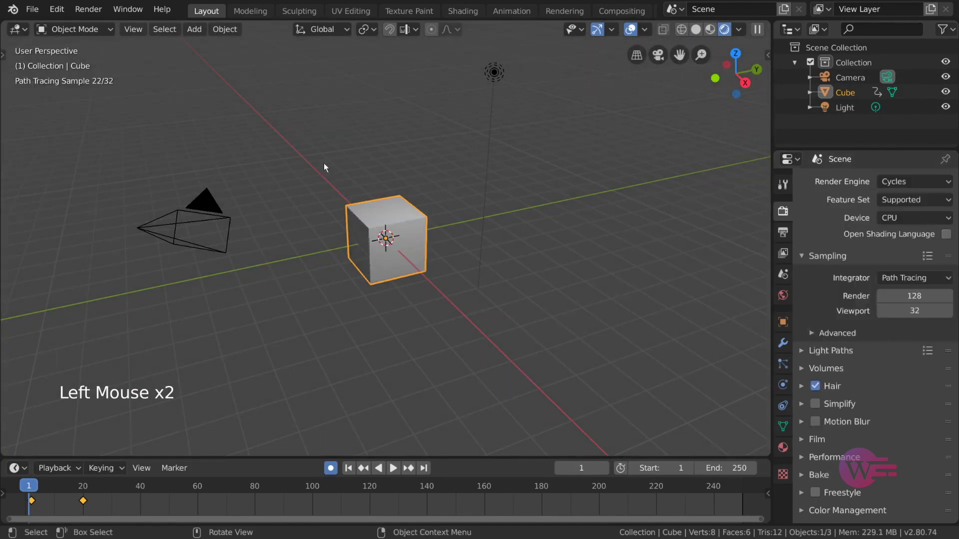
click(903, 179)
click(907, 199)
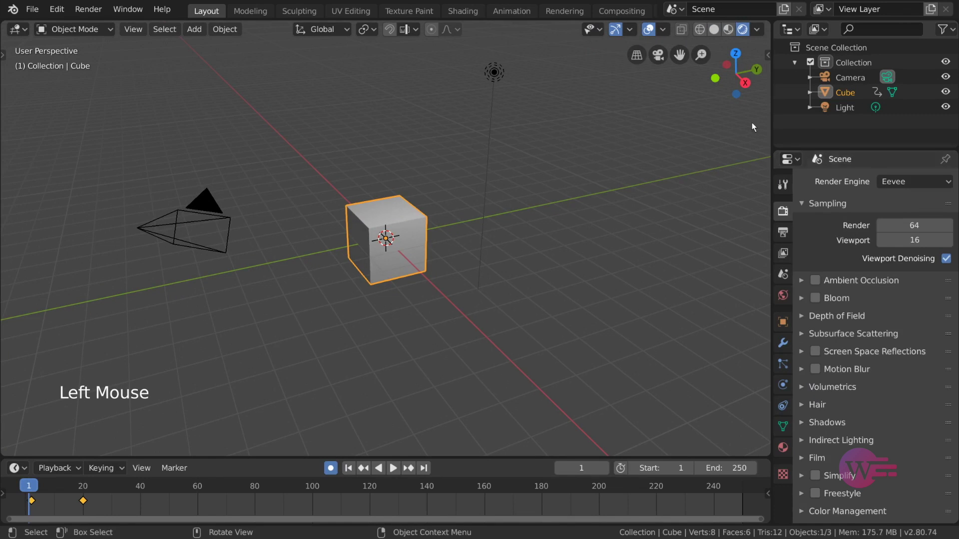
- Return the viewport to Solid shading and set the render engine to Workbench
click(715, 30)
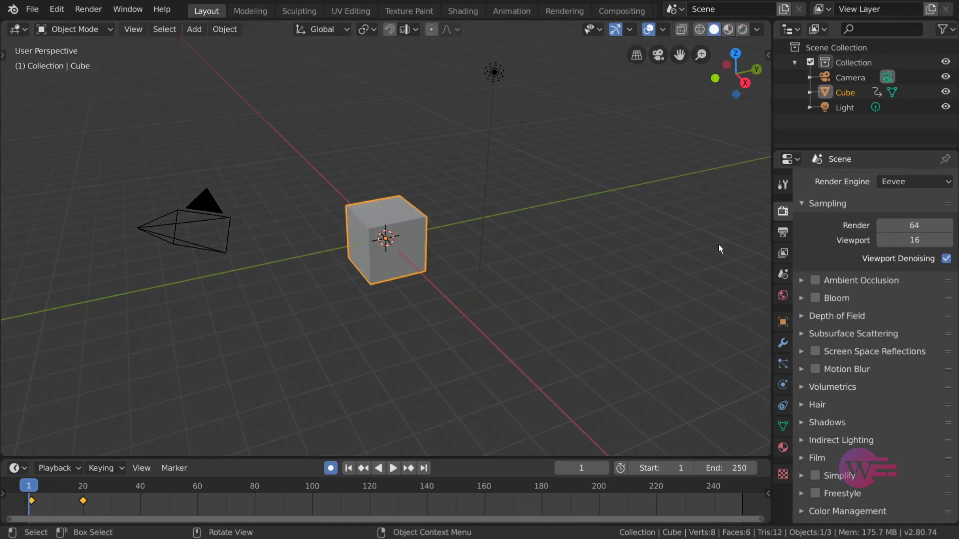
click(914, 183)
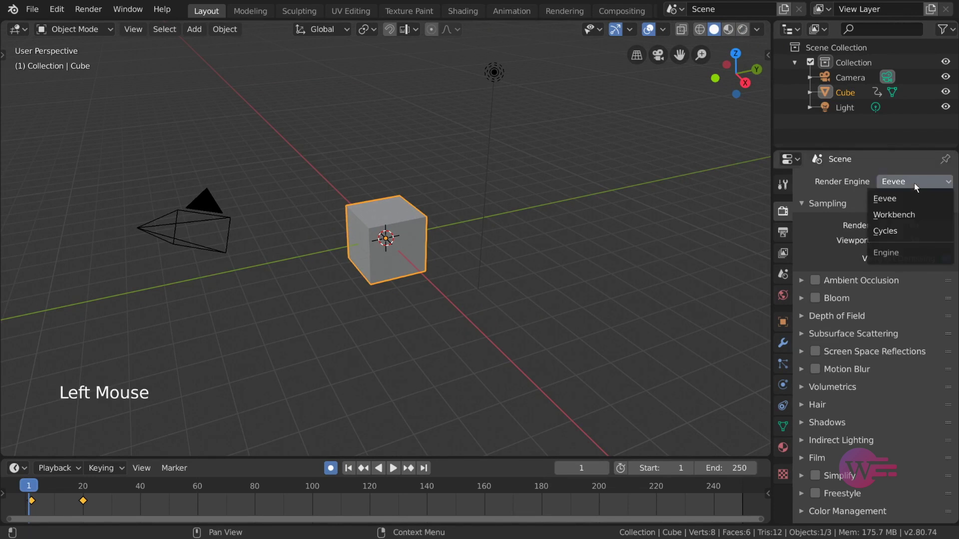
click(912, 216)
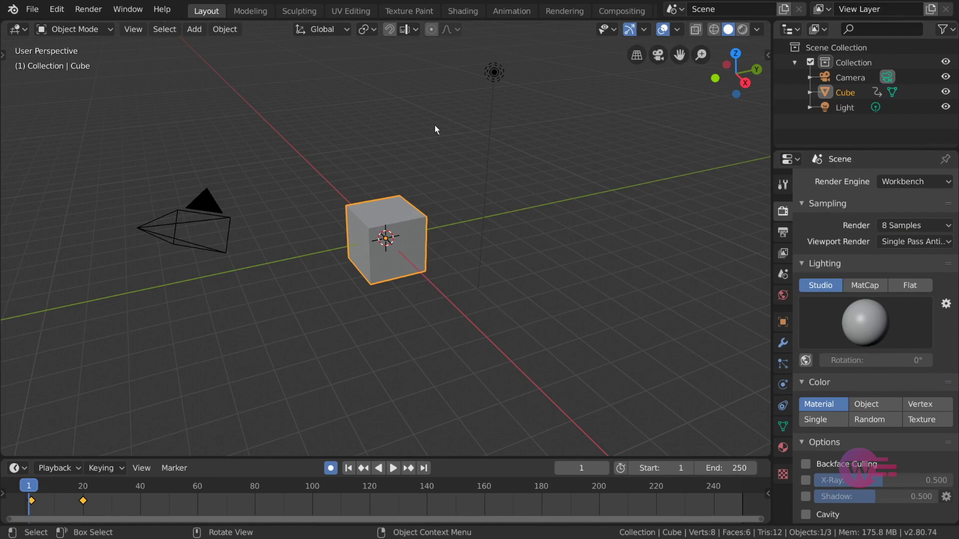
- Browse the Workbench options and turn on Shadow and X-Ray
scroll(829, 347, down, 14)
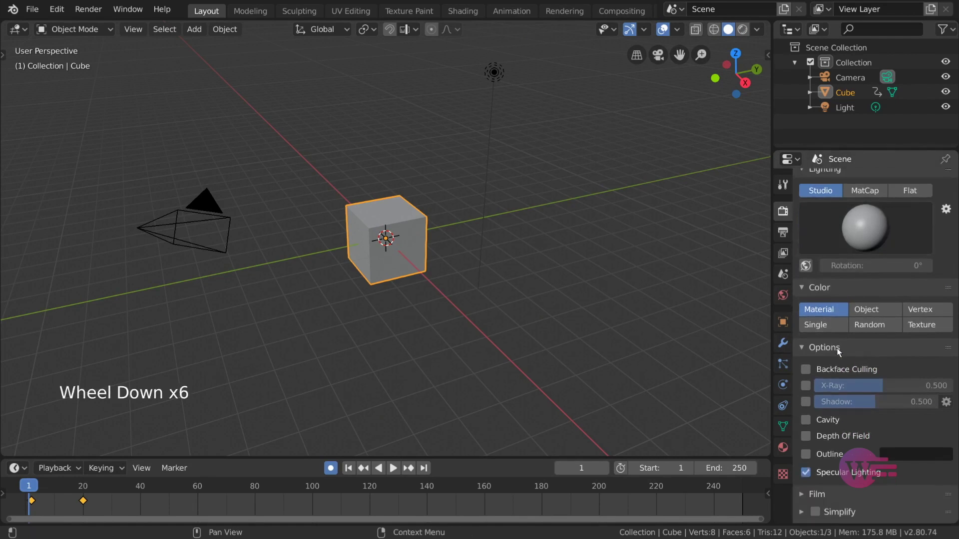
scroll(837, 346, up, 3)
scroll(838, 342, up, 7)
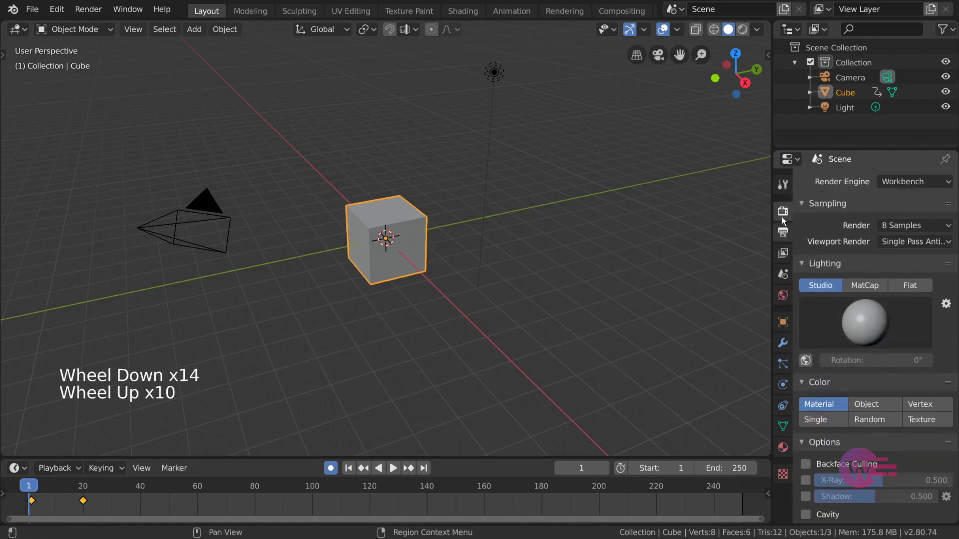
click(758, 30)
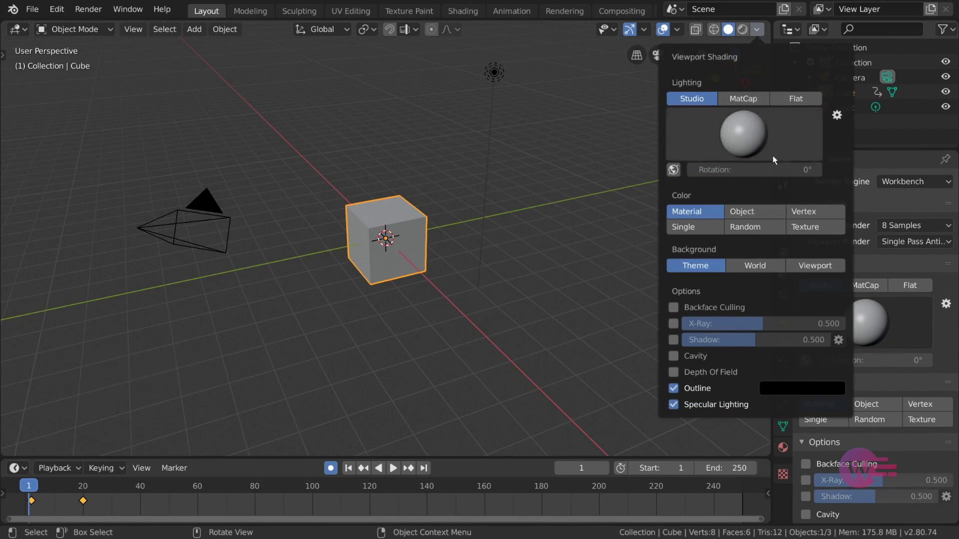
scroll(879, 425, down, 7)
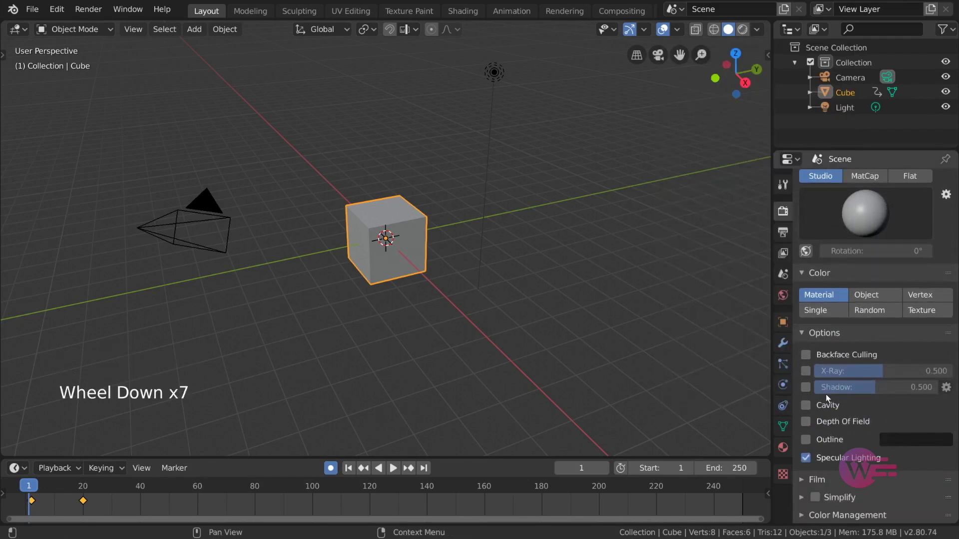
click(807, 386)
click(807, 386)
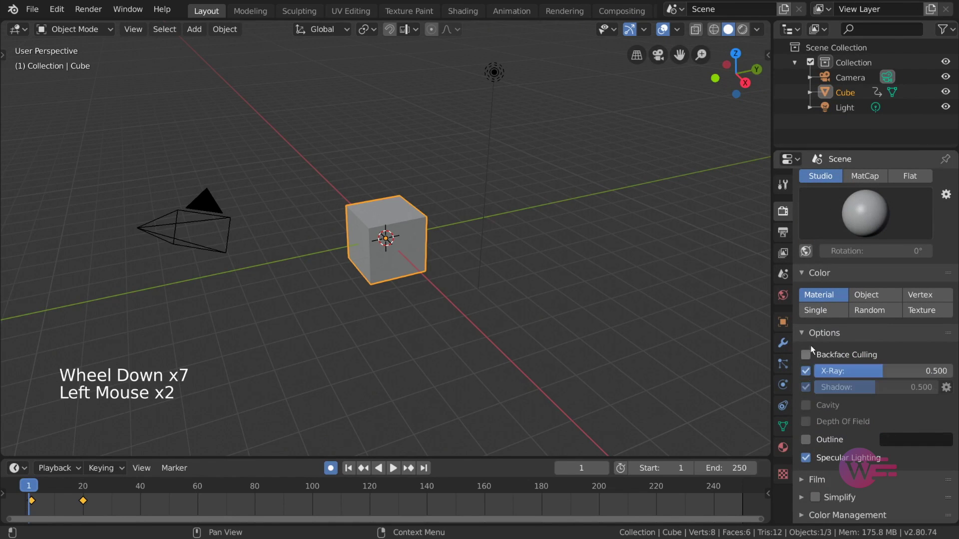
- Toggle Backface Culling on and off, then turn X-Ray and Shadow back off
click(757, 29)
click(676, 308)
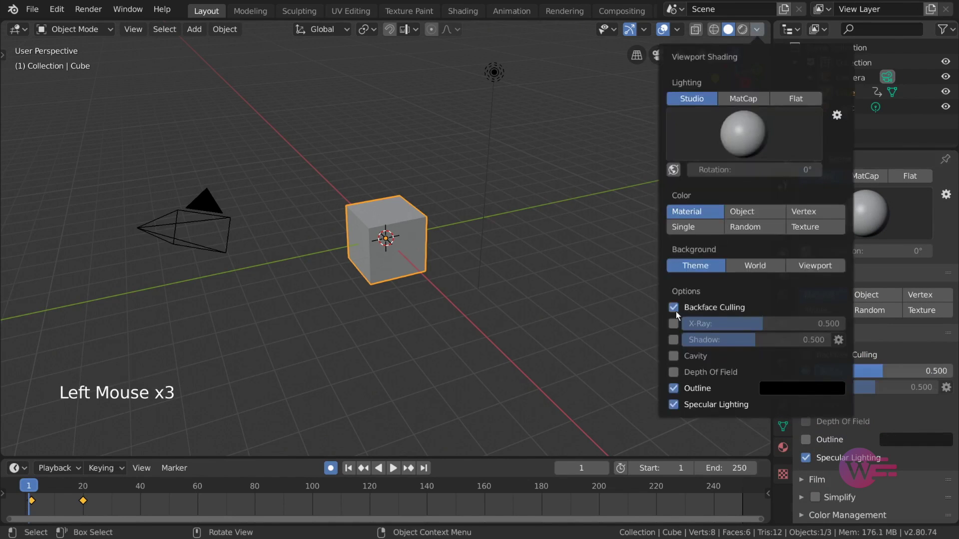
click(675, 308)
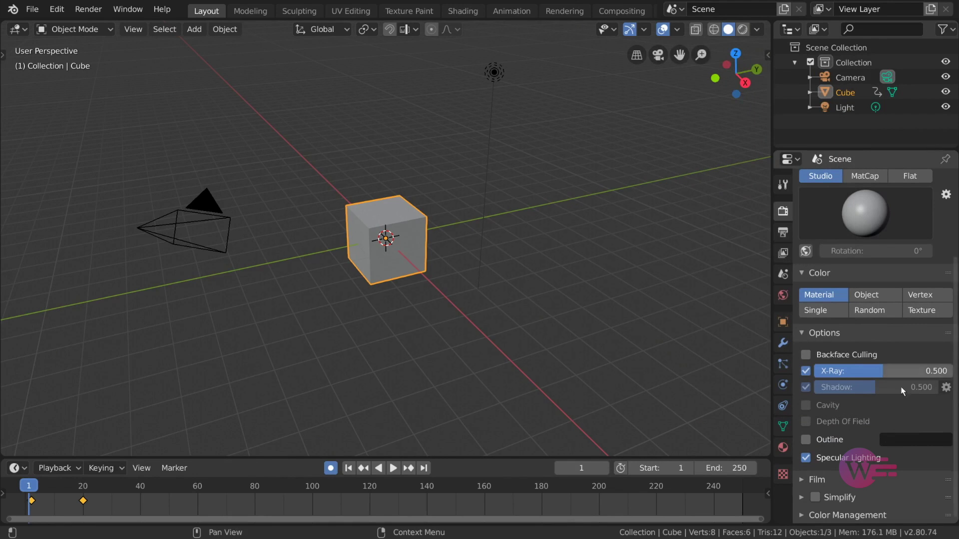
click(805, 371)
click(806, 387)
scroll(889, 309, up, 10)
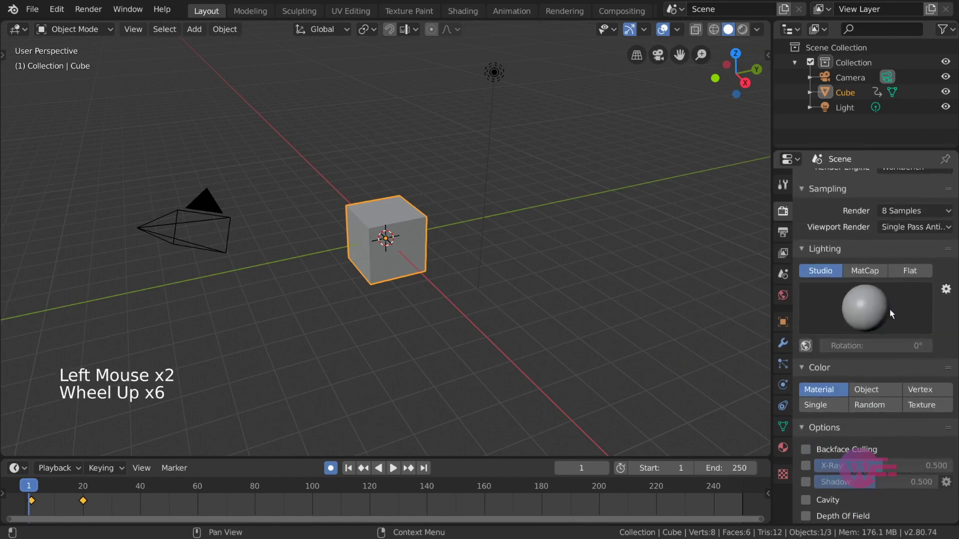
- Switch the render engine to Cycles
click(913, 183)
click(910, 231)
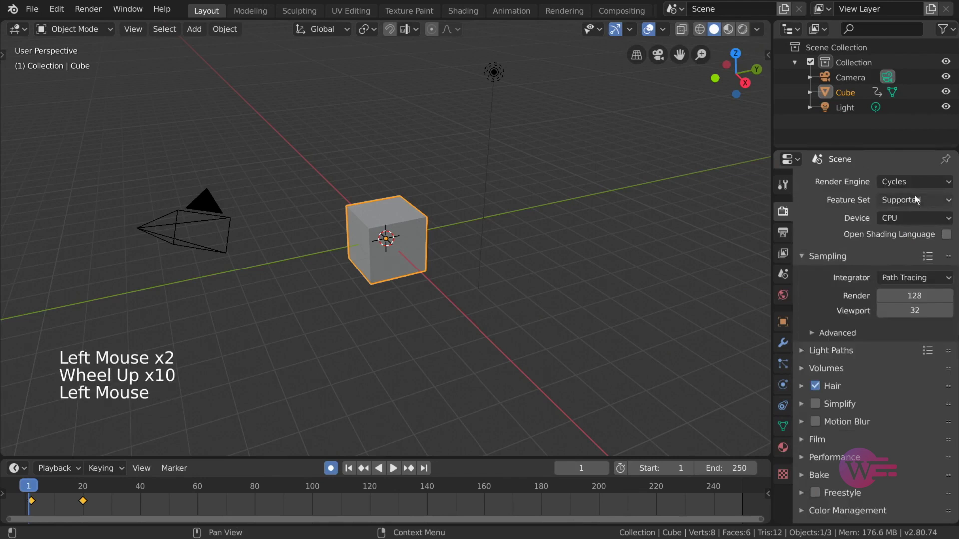
click(919, 182)
- Switch back to Eevee and set render samples to 200 and viewport samples to 100
click(918, 199)
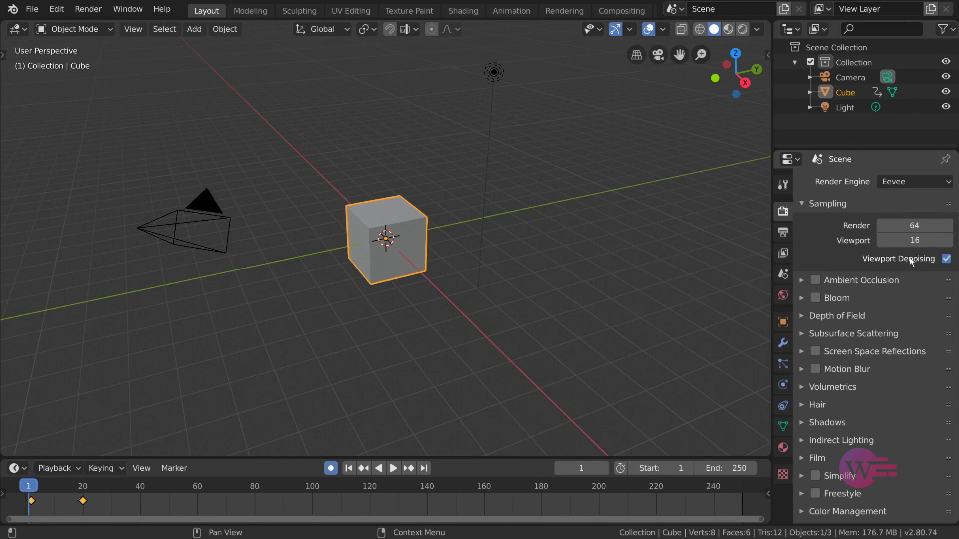
click(912, 226)
text(200)
key(Return)
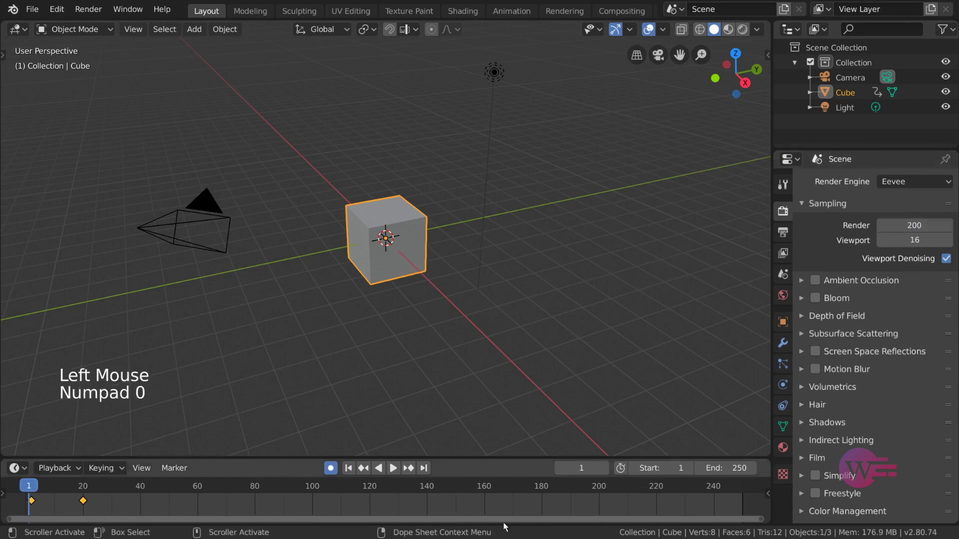
click(905, 240)
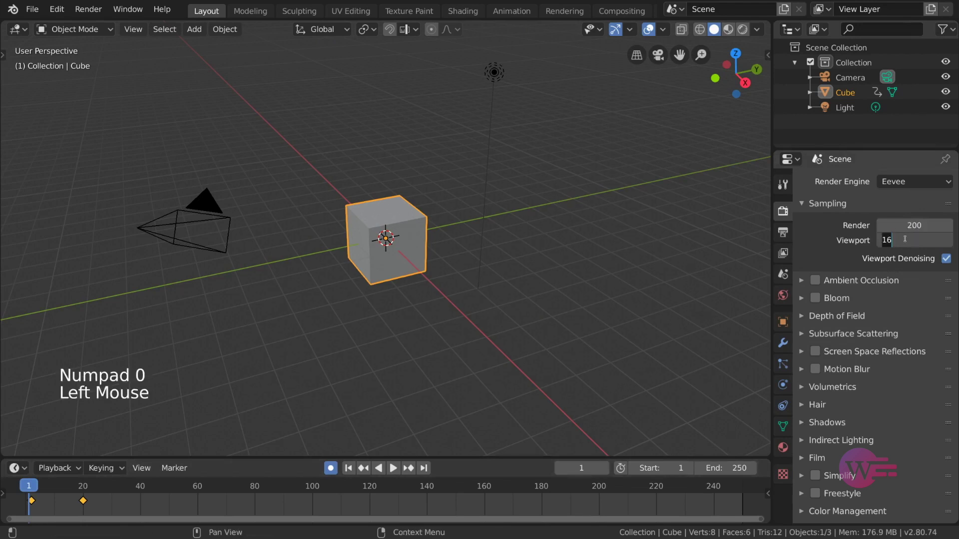
text(100)
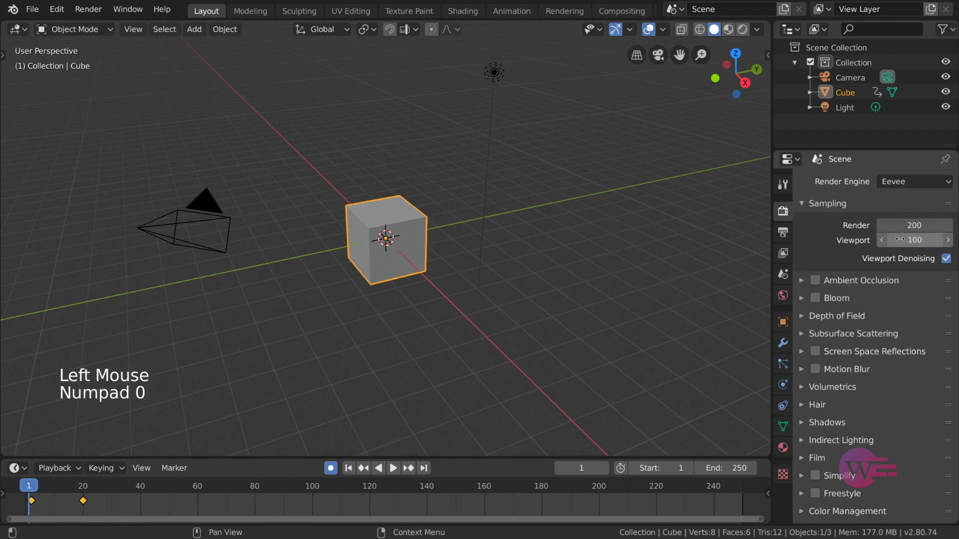
key(Return)
- Set render samples to 64 and viewport samples back to 16
click(907, 227)
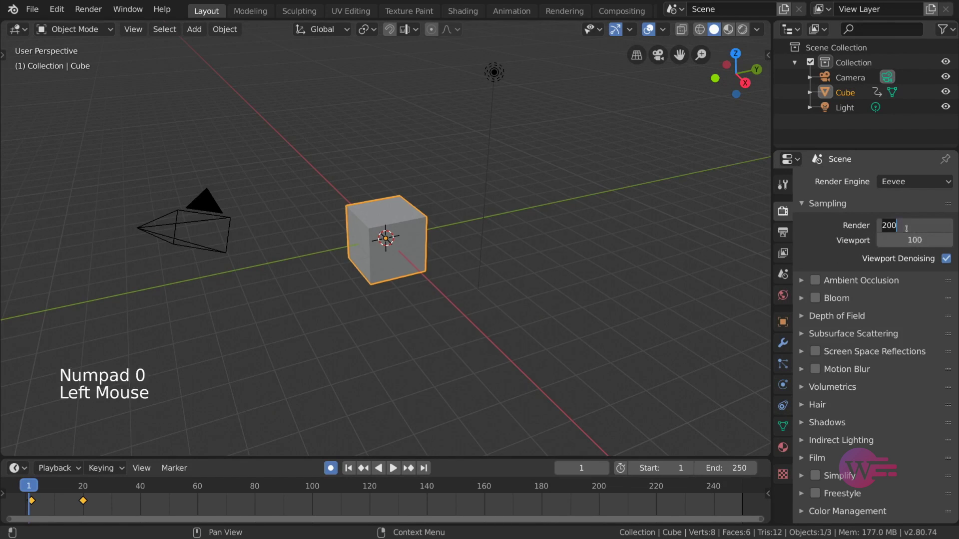
text(64)
key(Return)
double_click(909, 240)
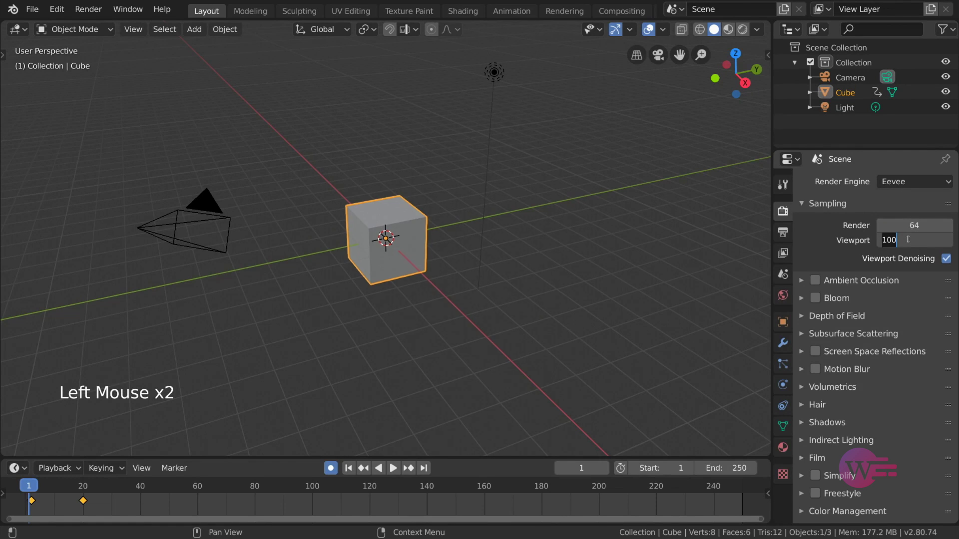
text(16)
key(Return)
double_click(820, 281)
triple_click(818, 298)
click(846, 281)
click(846, 281)
click(847, 298)
click(847, 298)
click(849, 316)
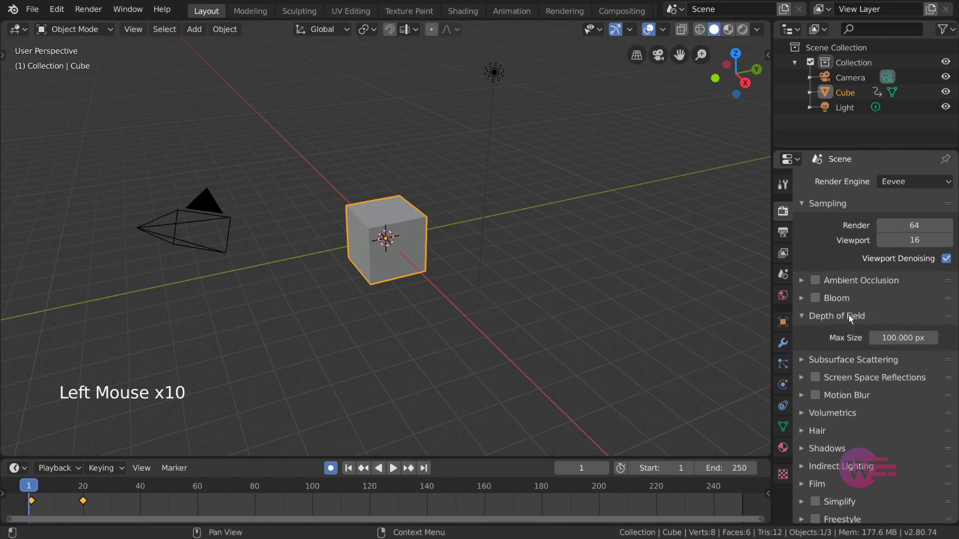
click(849, 316)
click(855, 334)
click(855, 333)
click(857, 351)
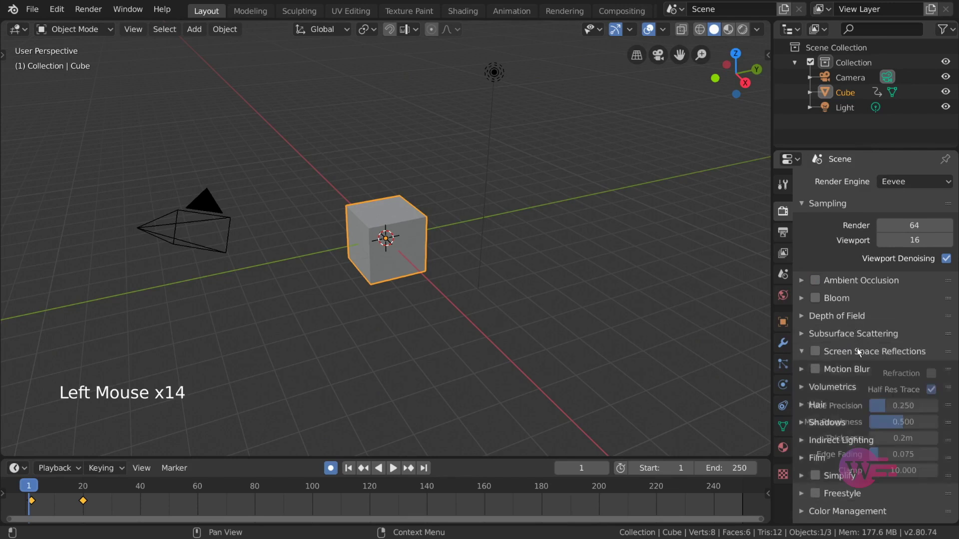
click(857, 351)
click(856, 369)
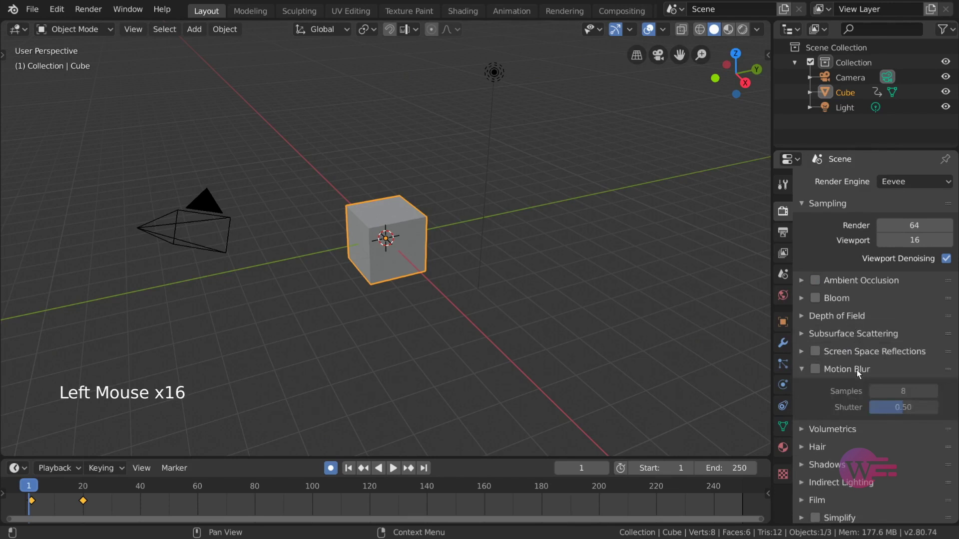
click(856, 369)
click(853, 386)
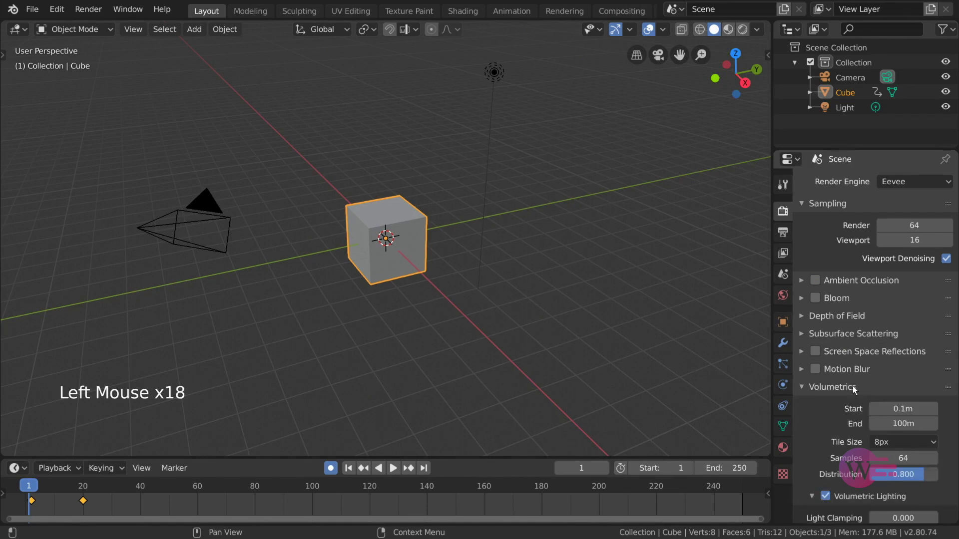
click(852, 385)
click(848, 404)
click(846, 405)
click(845, 422)
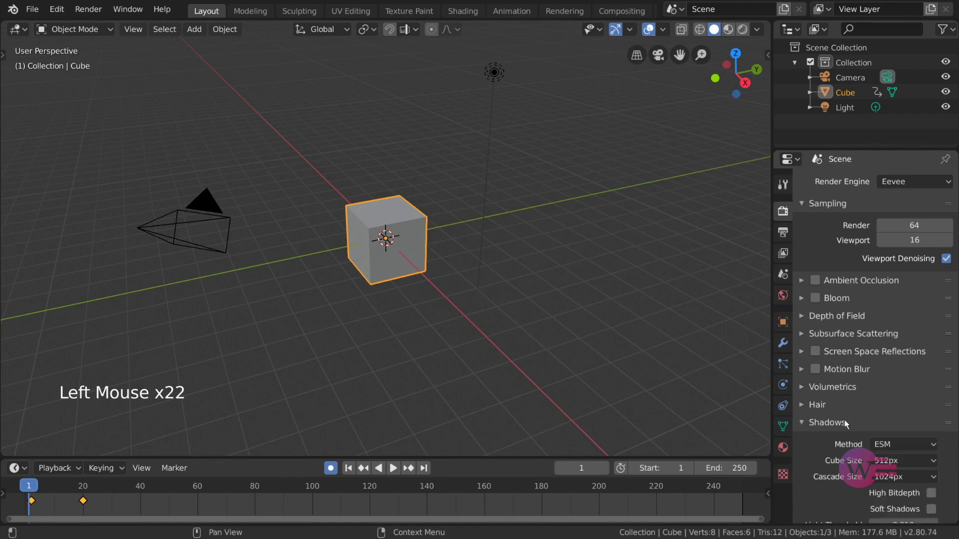
click(845, 423)
click(838, 440)
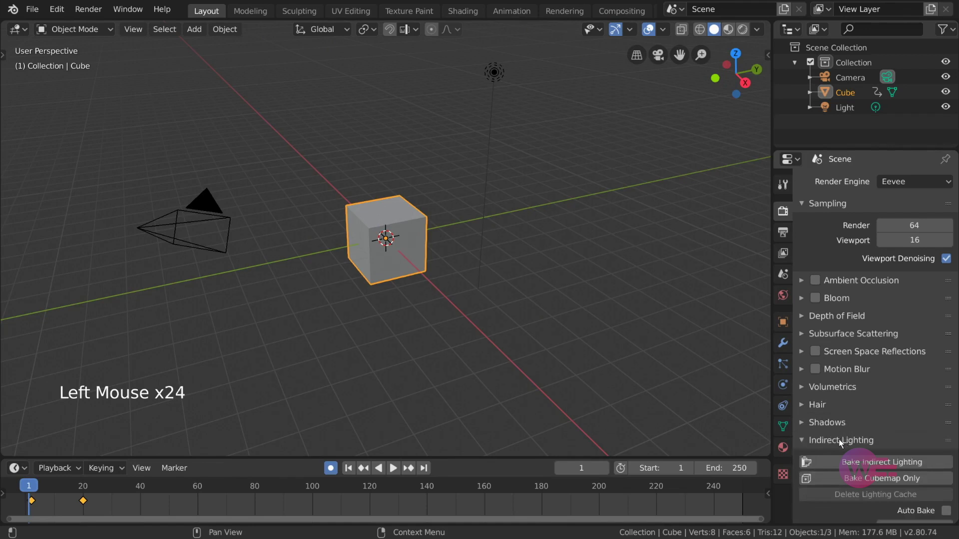
click(838, 440)
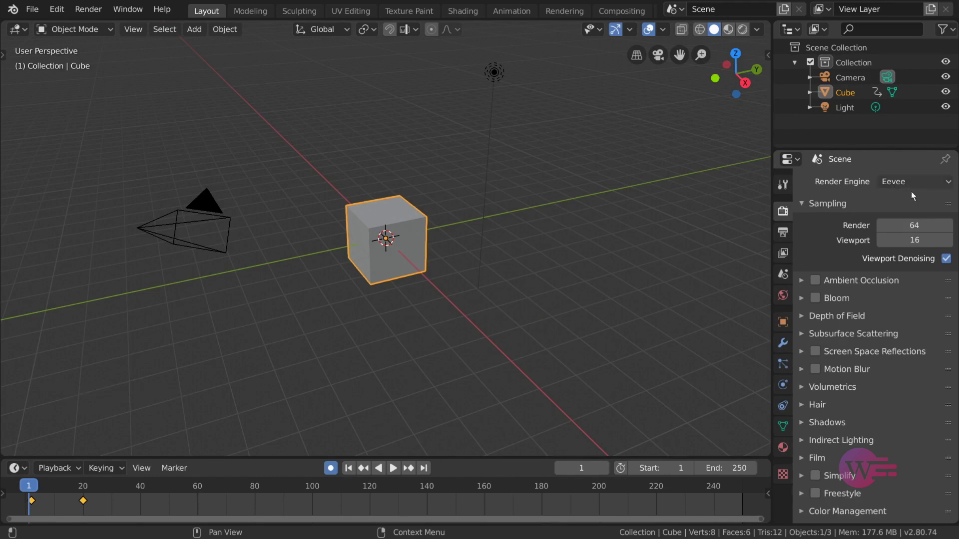
- Make the Film background transparent and preview it through the camera in Rendered shading
double_click(863, 403)
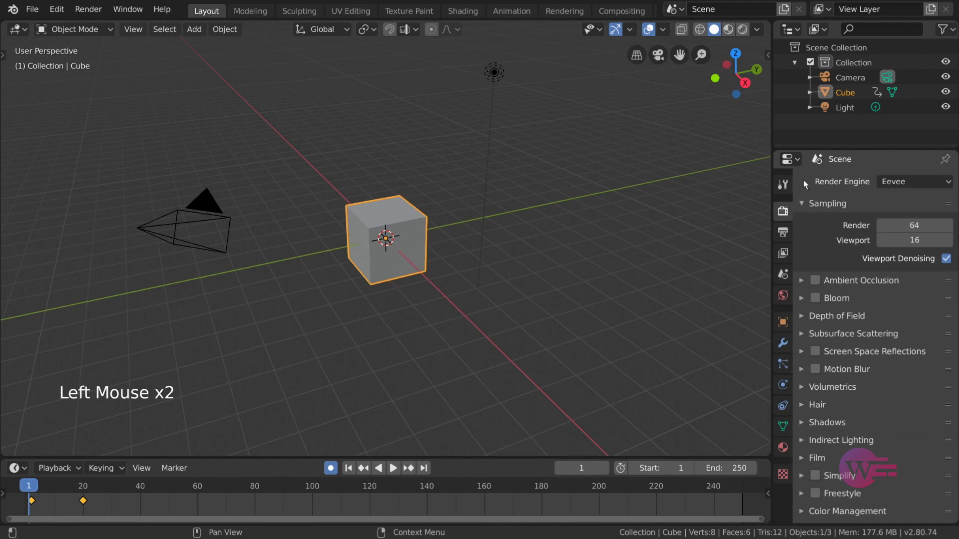
click(742, 30)
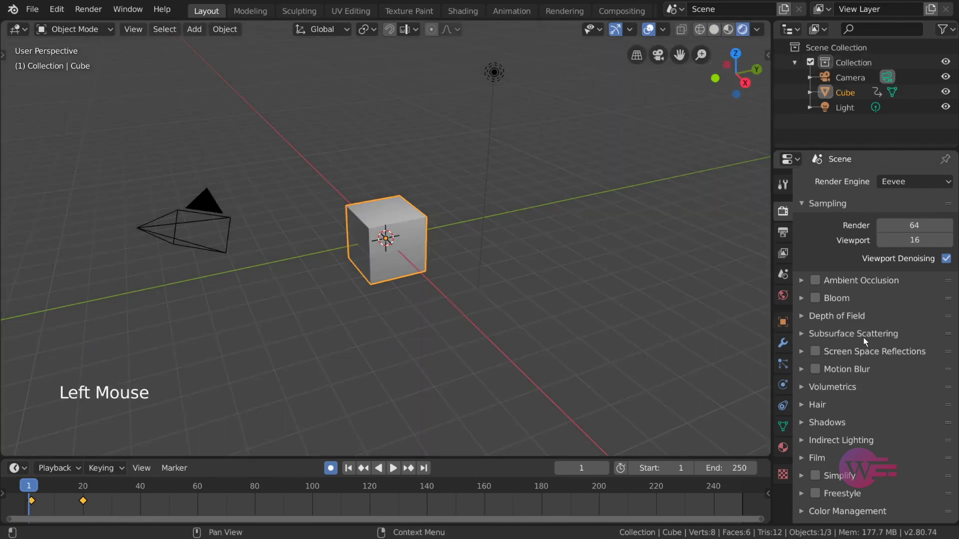
key(KP_0)
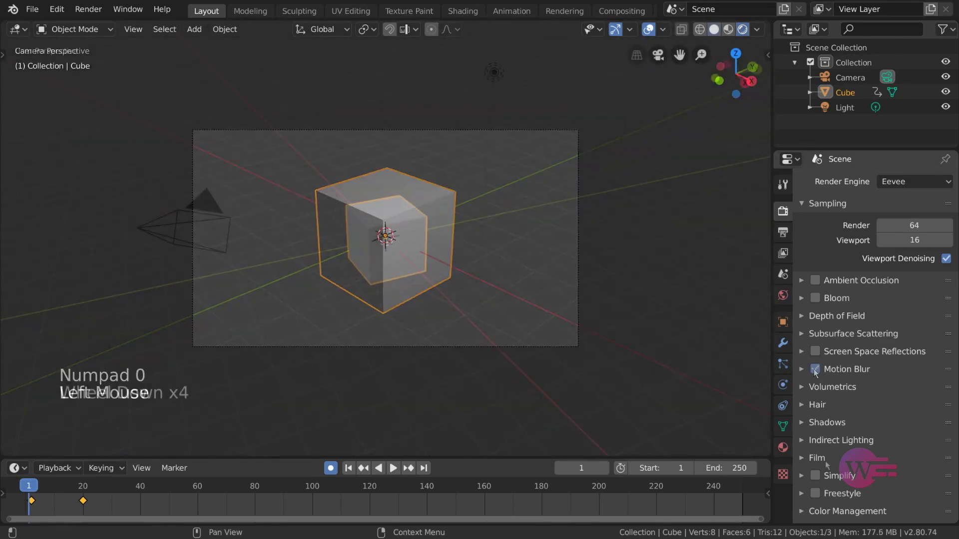
click(820, 458)
scroll(864, 362, down, 8)
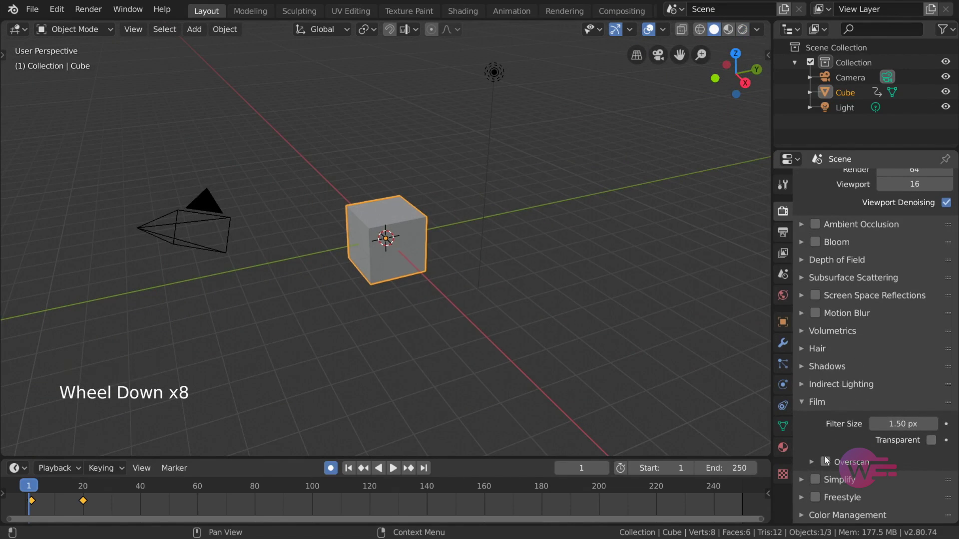
click(931, 441)
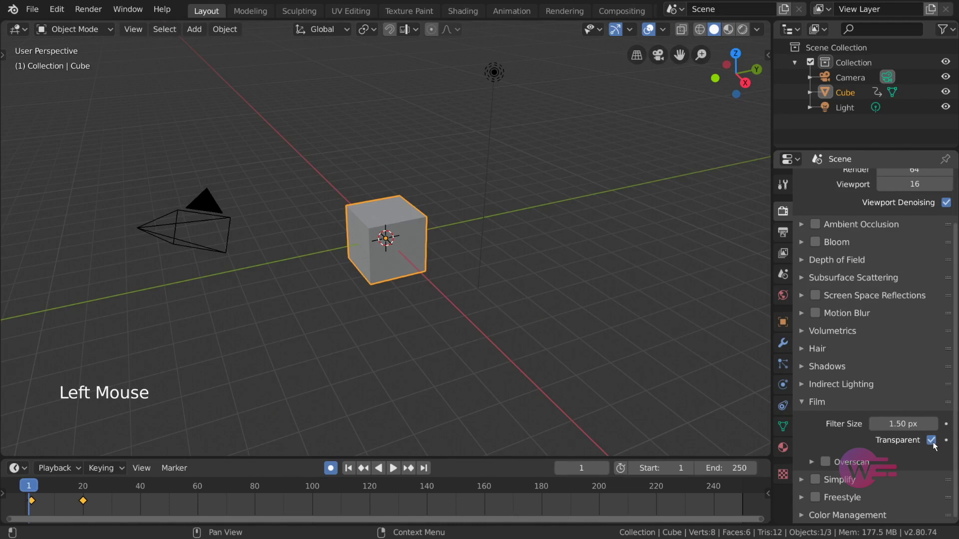
click(742, 30)
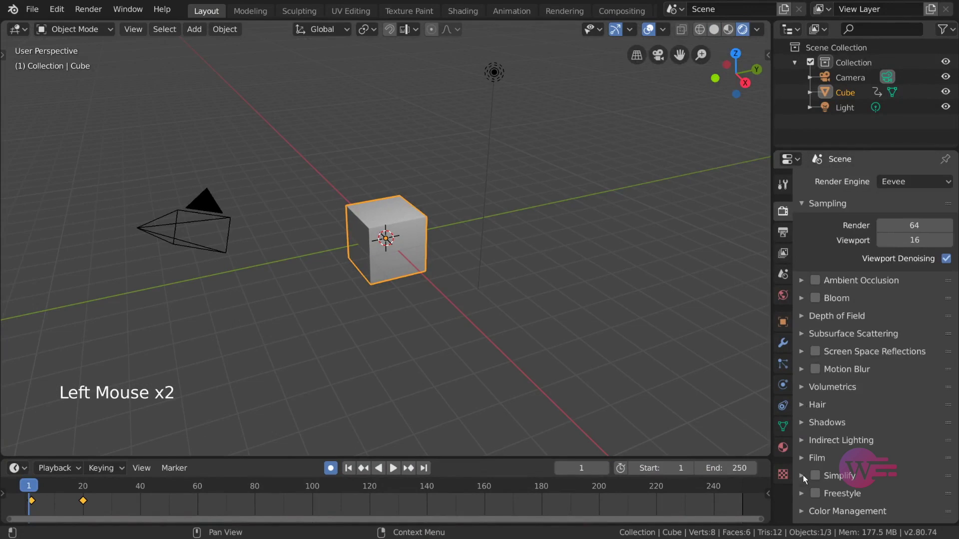
- Give the cube level-2 subdivision after briefly toggling Simplify on and off
click(803, 475)
scroll(857, 434, down, 5)
scroll(864, 427, down, 7)
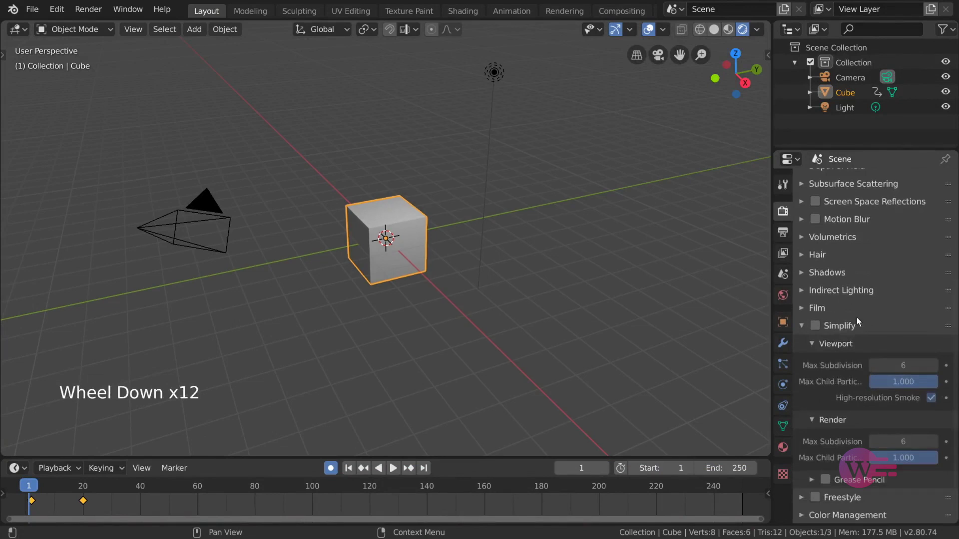
click(815, 326)
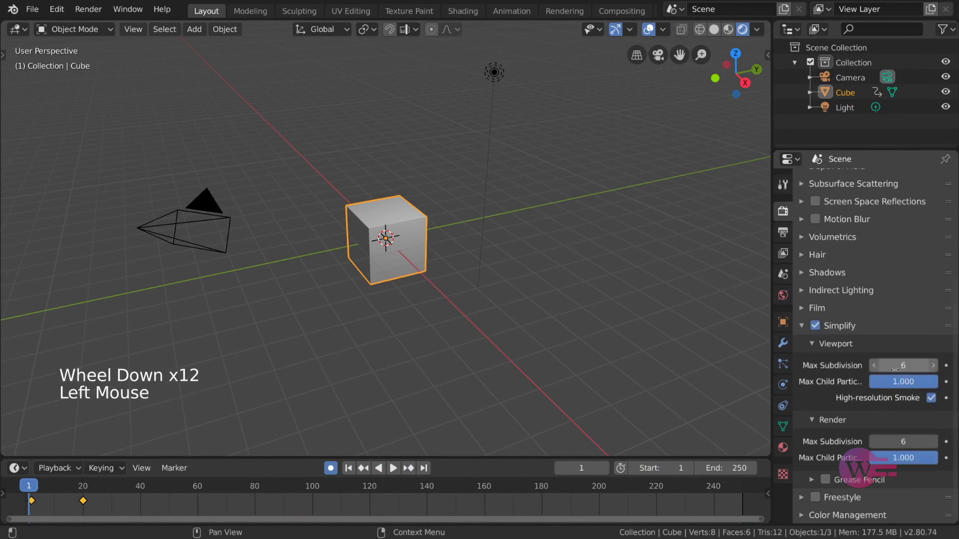
click(816, 326)
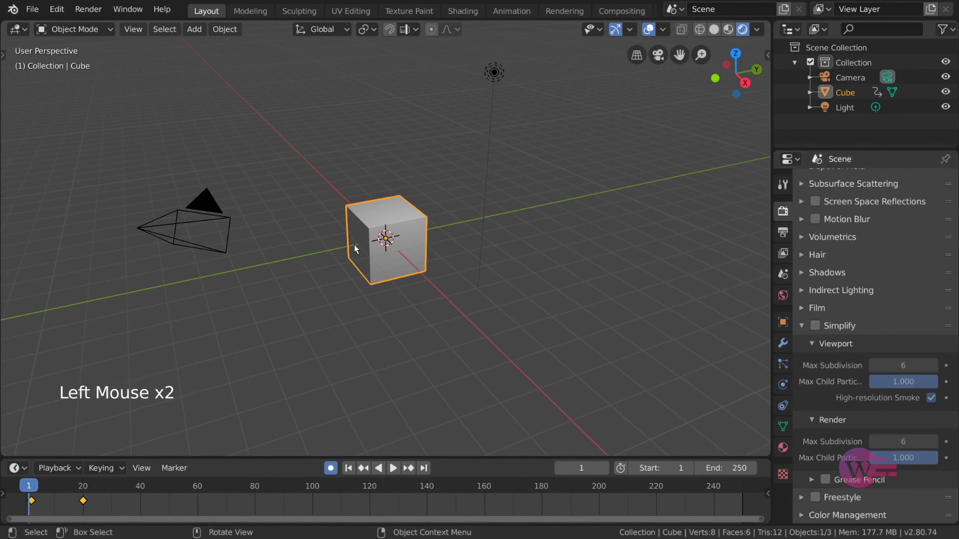
key(ctrl+4)
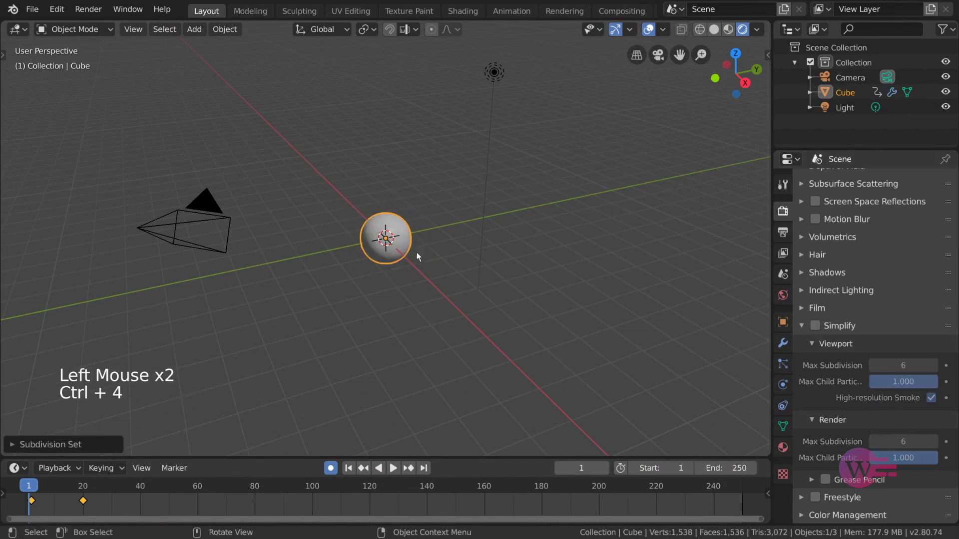
key(ctrl+2)
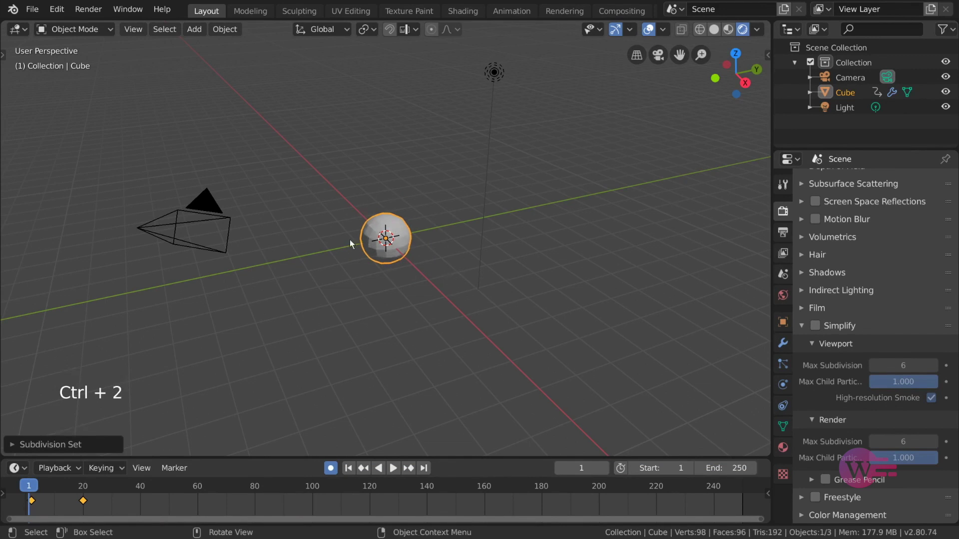
- Enable Simplify, lower viewport Max Subdivision from 6 to 0, and render a test frame
click(816, 326)
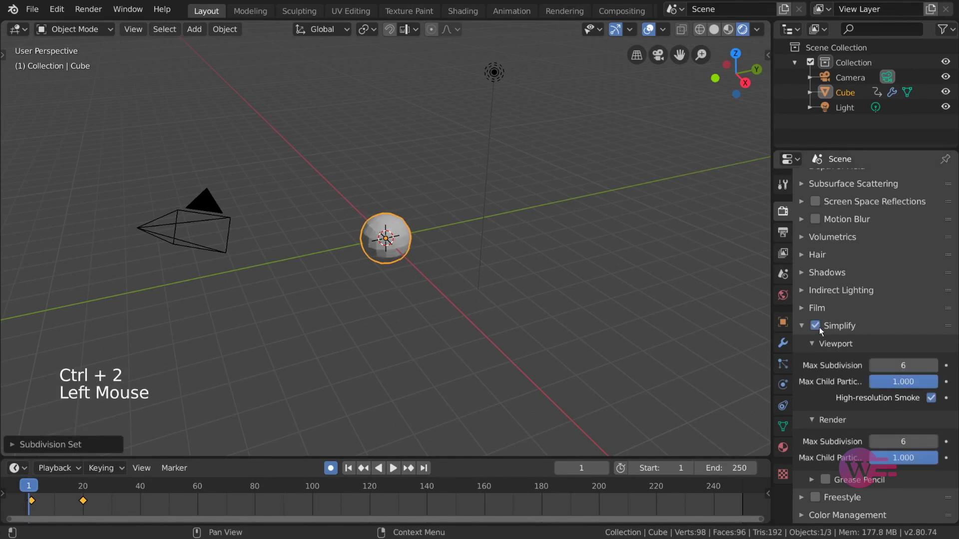
click(874, 365)
click(874, 365)
click(874, 365)
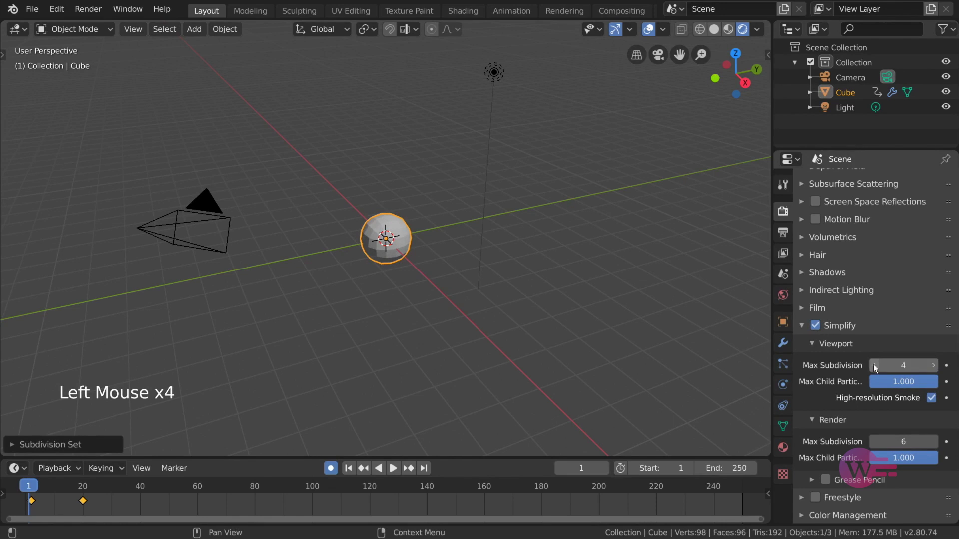
click(873, 365)
click(873, 365)
click(873, 365)
click(873, 365)
click(873, 366)
click(874, 365)
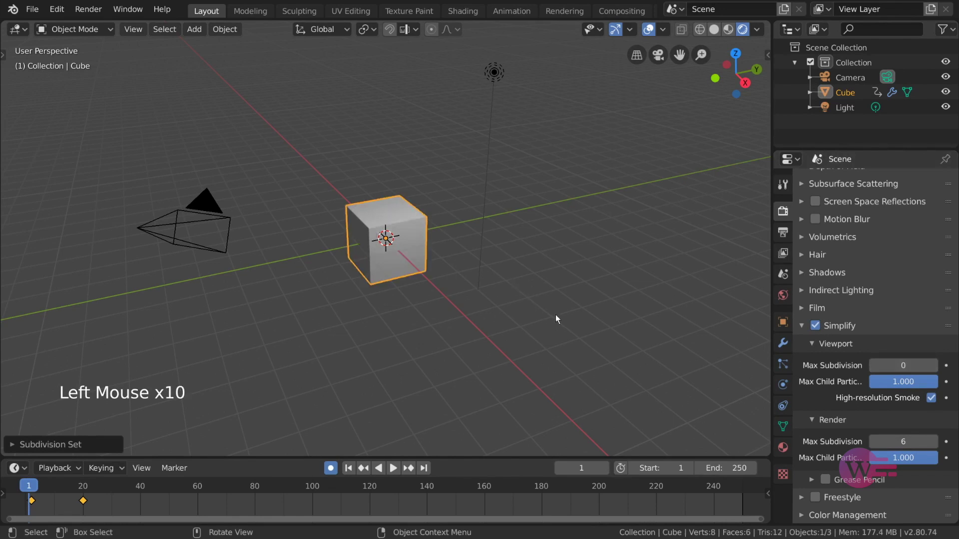
key(F12)
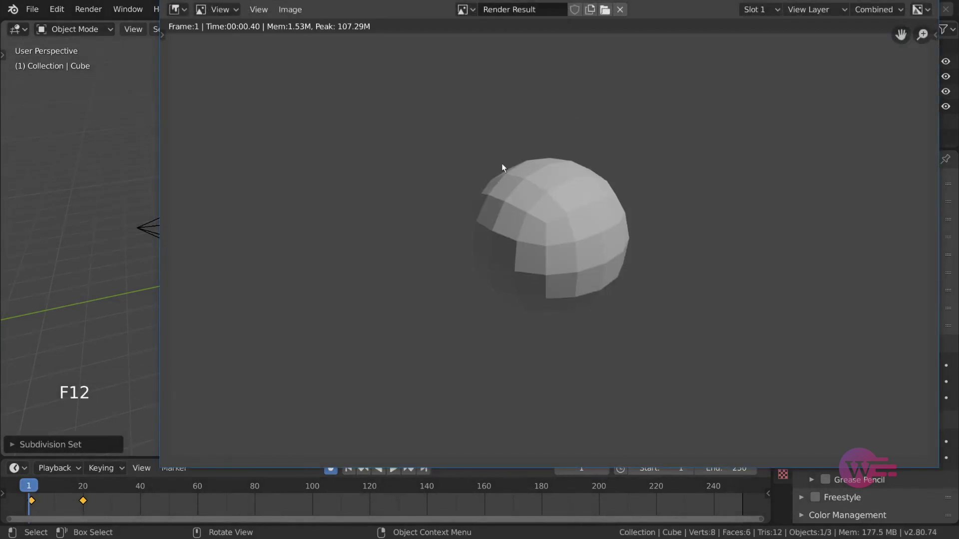
click(945, 9)
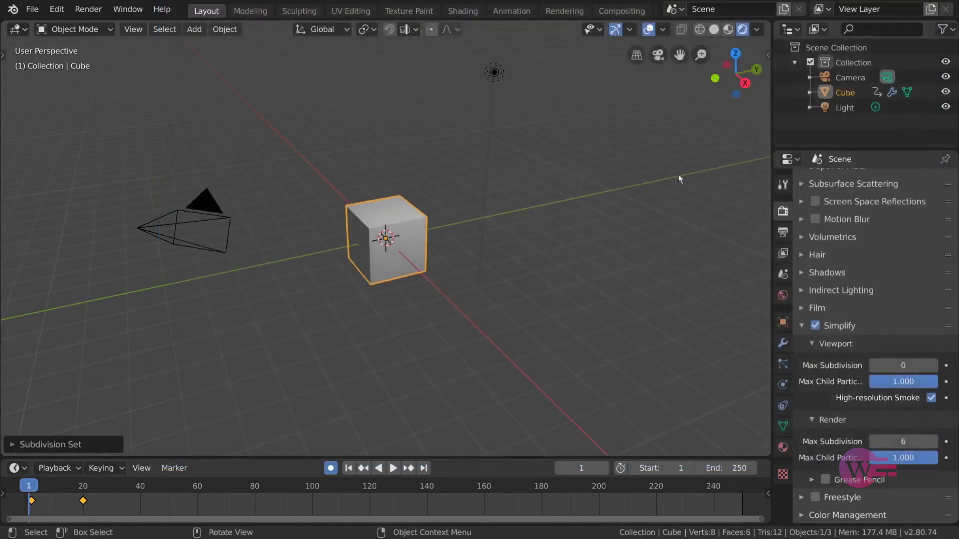
click(815, 326)
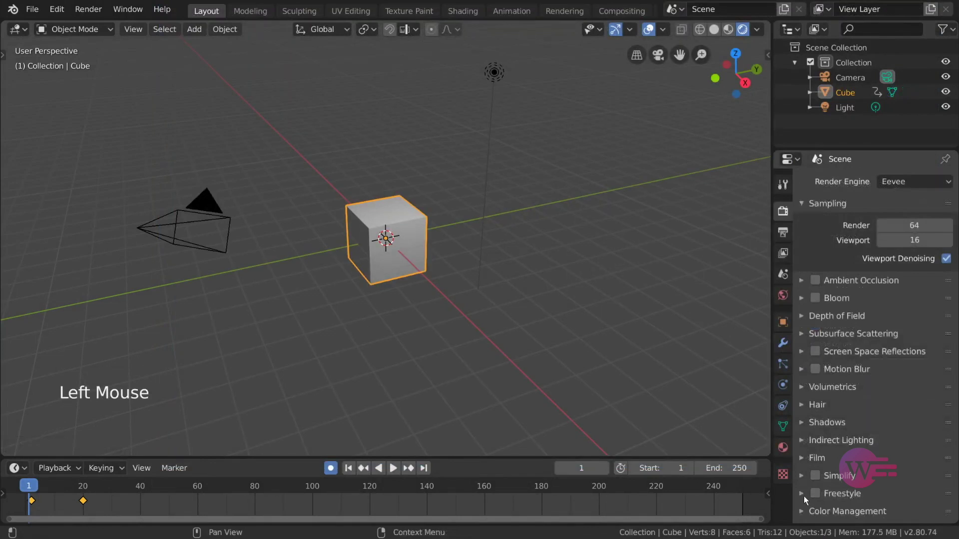
click(802, 494)
scroll(802, 493, down, 2)
scroll(856, 481, down, 4)
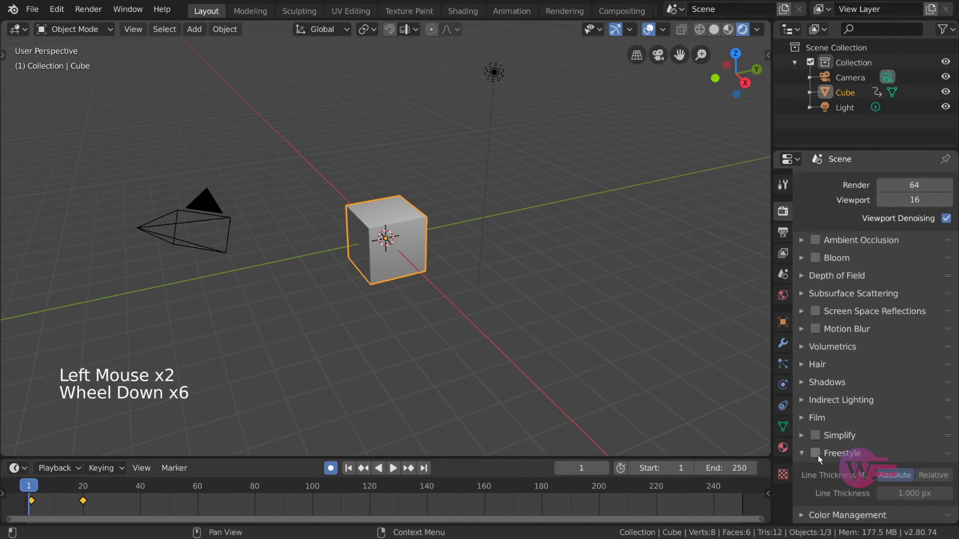
click(818, 456)
click(818, 456)
click(818, 456)
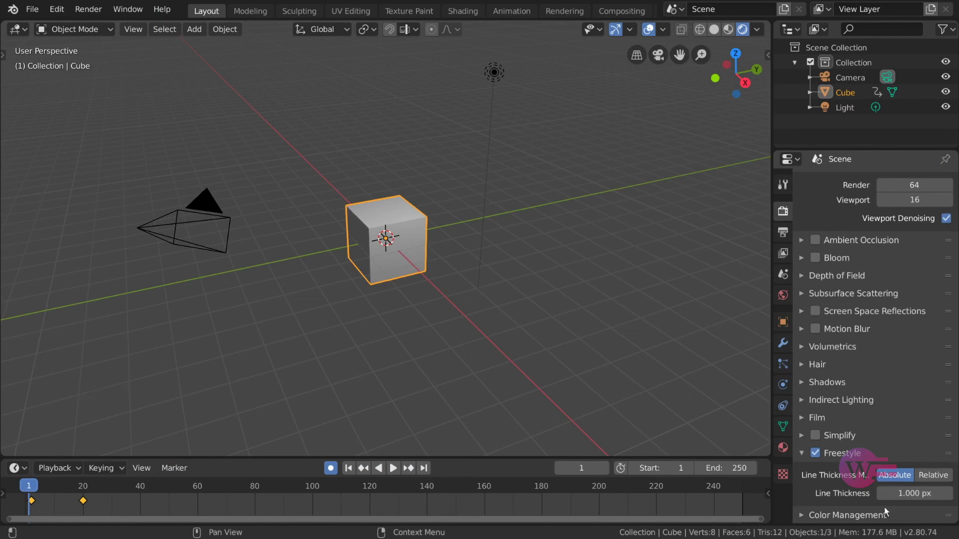
click(815, 453)
click(815, 453)
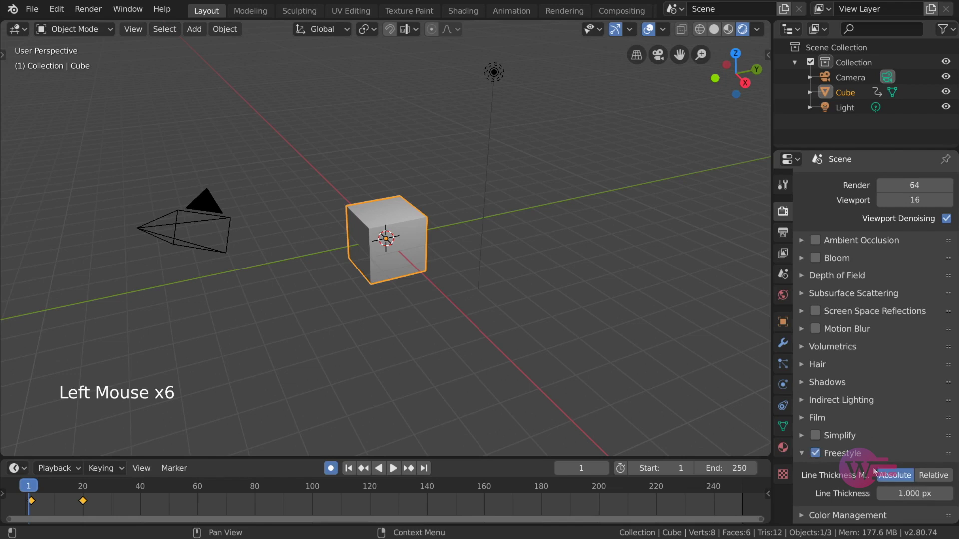
click(787, 254)
scroll(864, 376, down, 20)
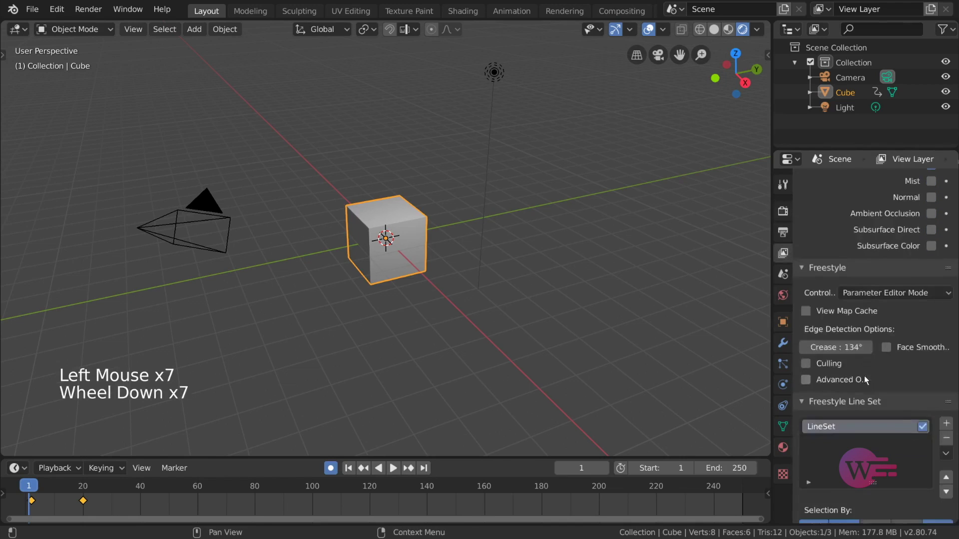
scroll(865, 372, down, 3)
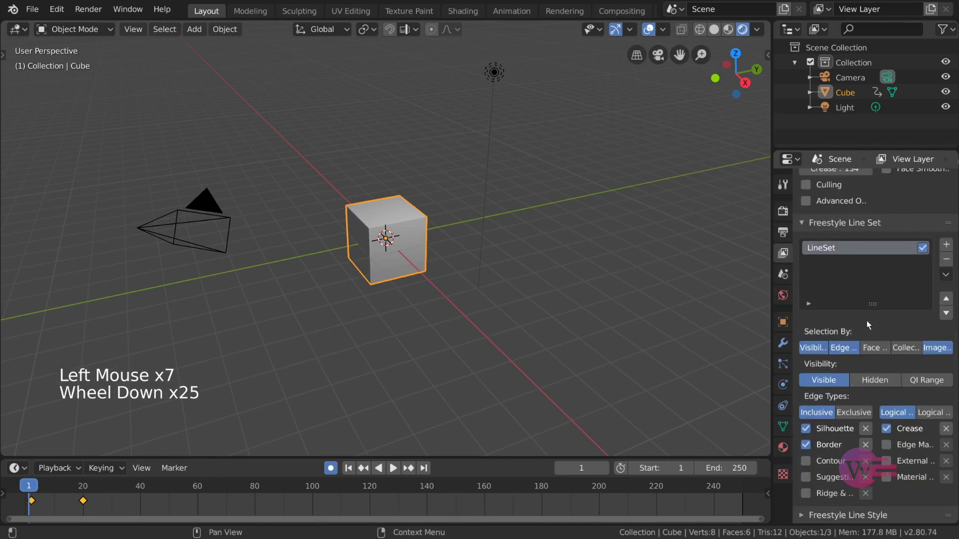
click(783, 212)
click(822, 455)
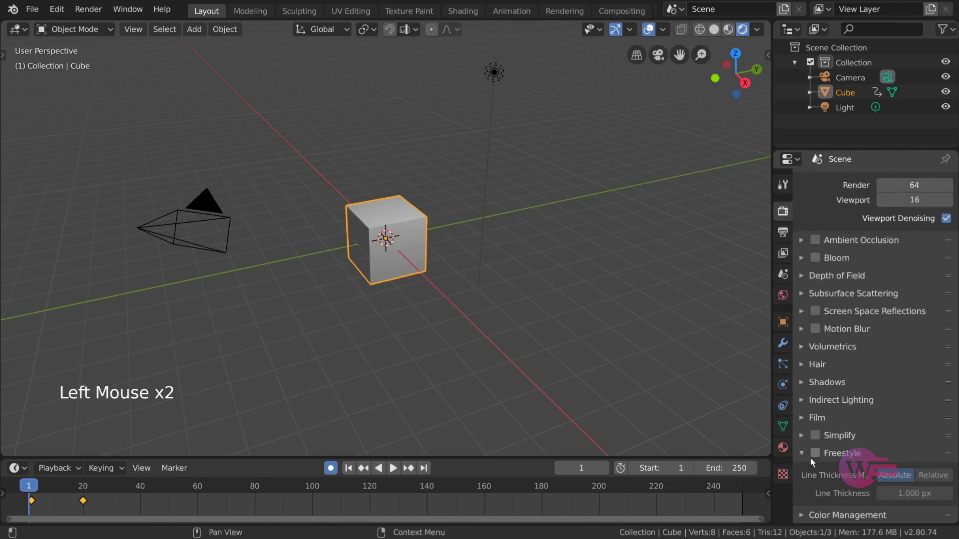
click(811, 455)
- Set Color Management to the Filmic view transform with a Very High Contrast look, after trying Standard
click(806, 509)
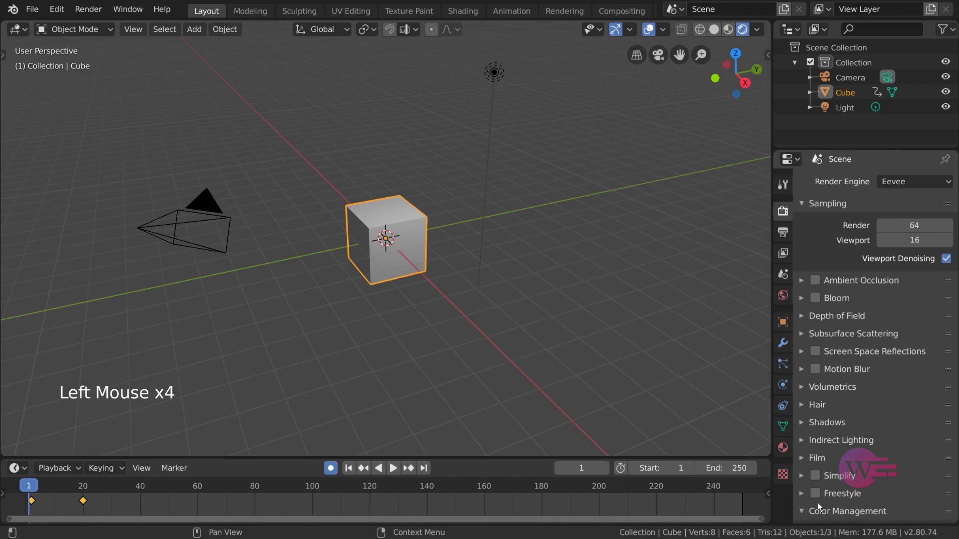
scroll(849, 474, down, 14)
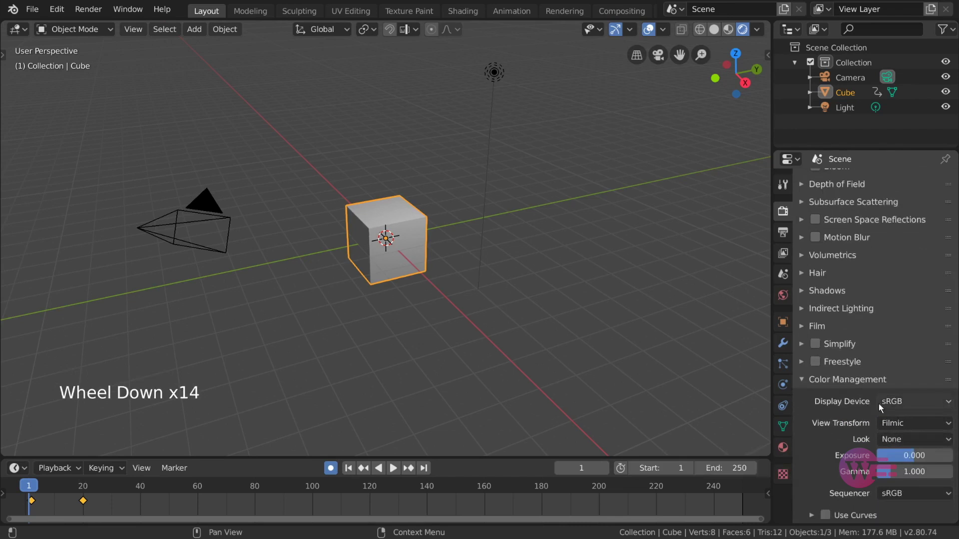
click(919, 423)
click(906, 405)
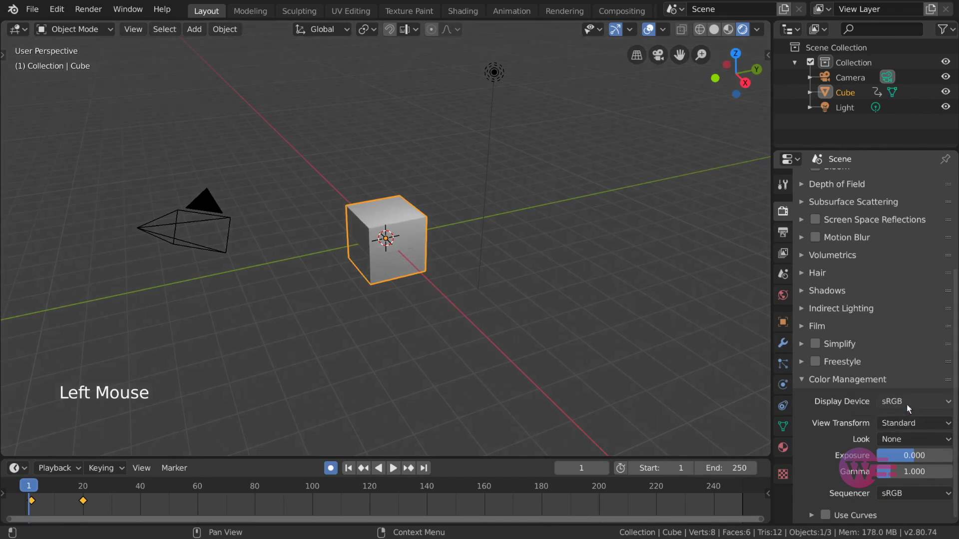
drag(906, 424, 904, 391)
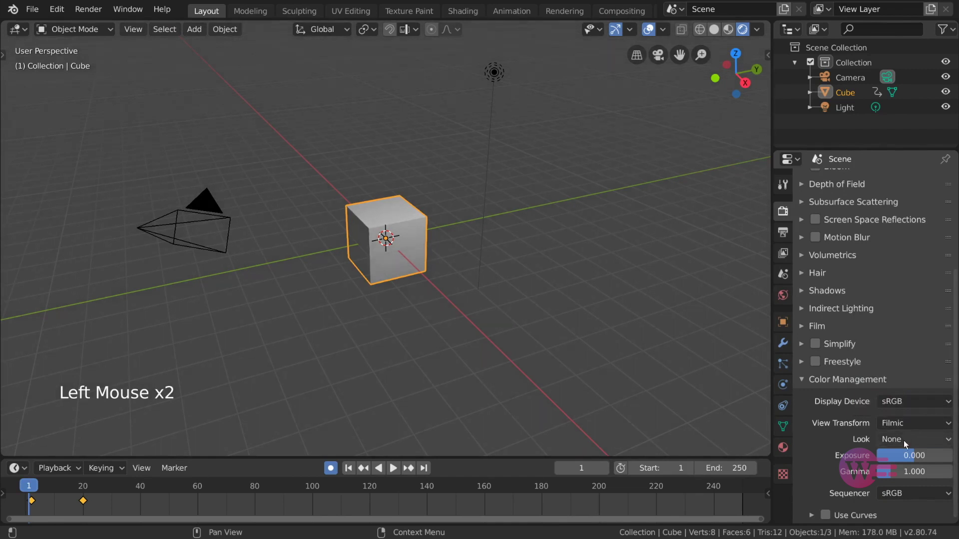
drag(904, 440, 905, 403)
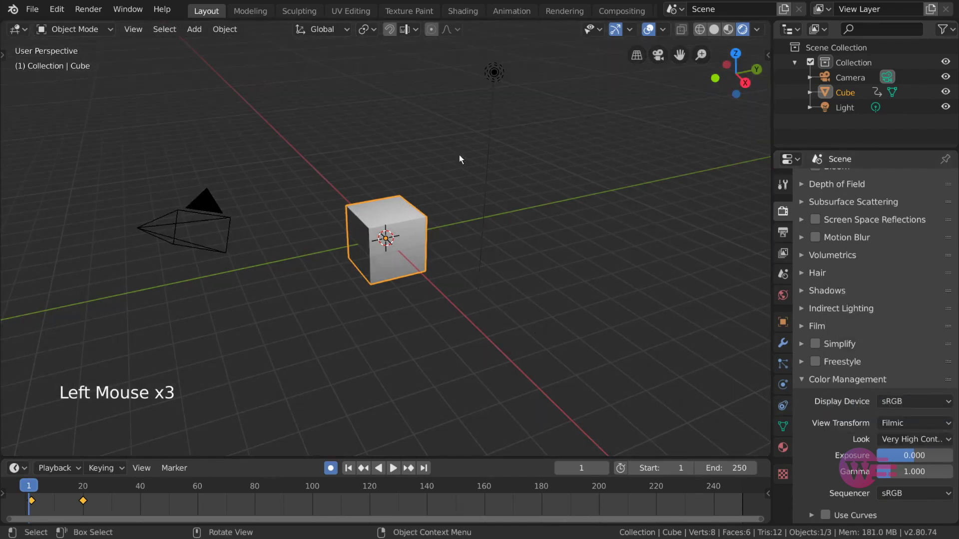
- Switch the render engine from Eevee to Cycles
click(829, 424)
scroll(899, 300, up, 5)
click(914, 173)
click(915, 182)
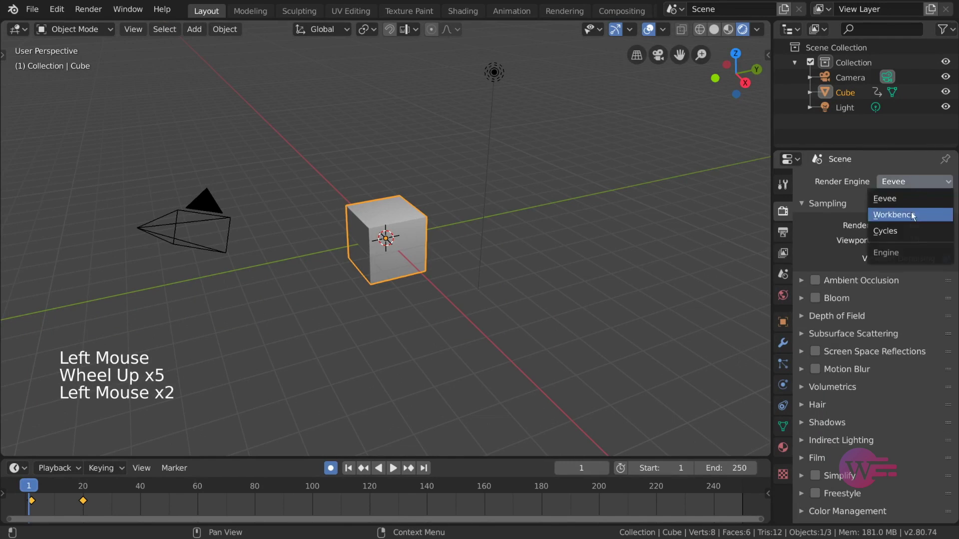
click(909, 231)
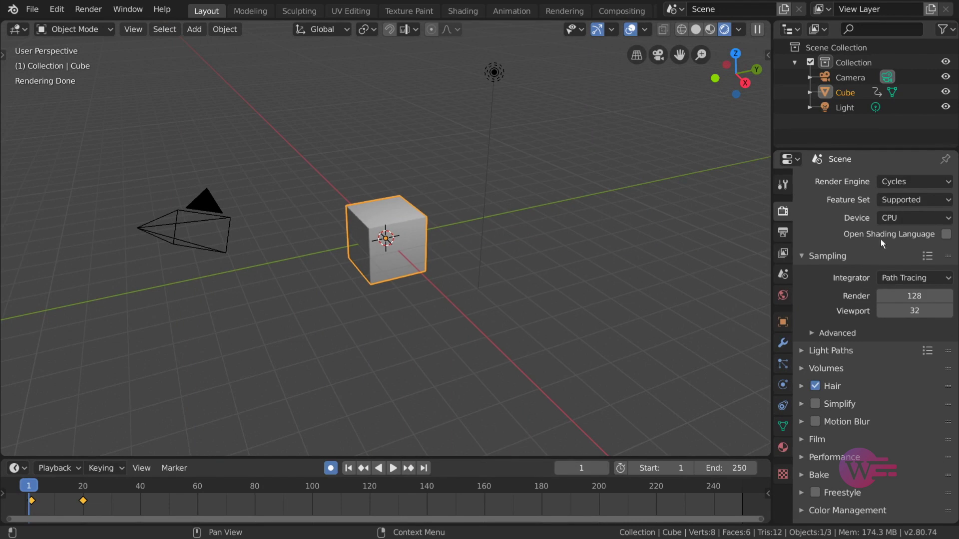
- Set the render device to GPU Compute, after briefly trying CPU
click(931, 218)
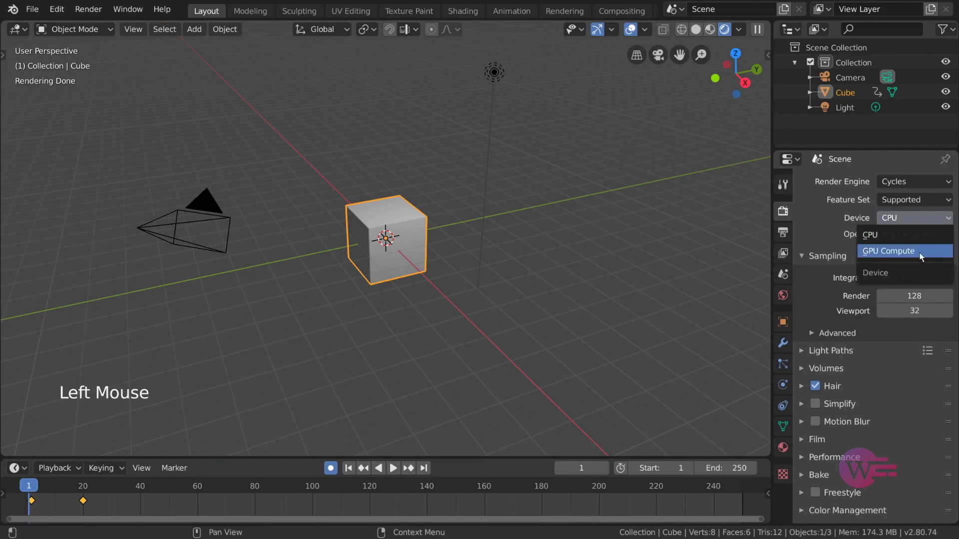
click(919, 252)
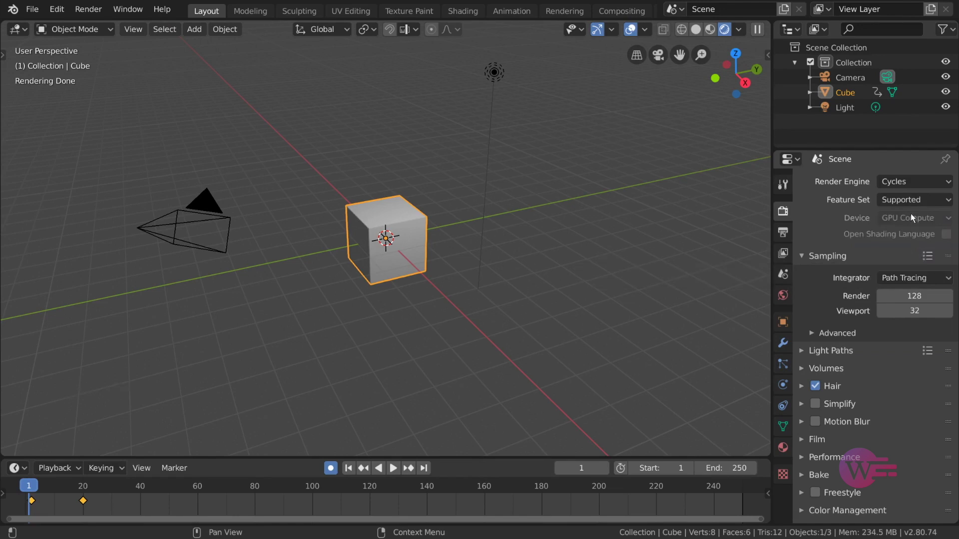
click(910, 215)
click(909, 233)
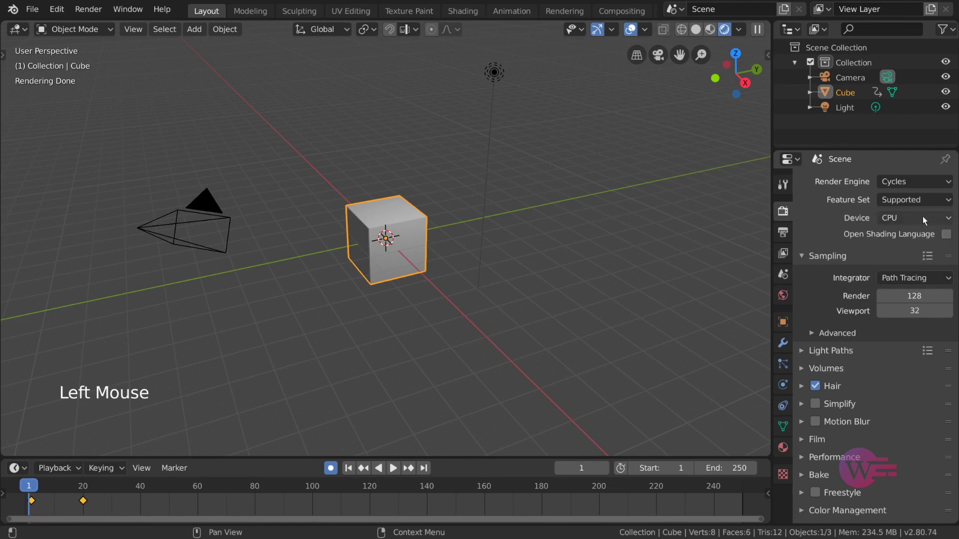
drag(922, 217, 898, 251)
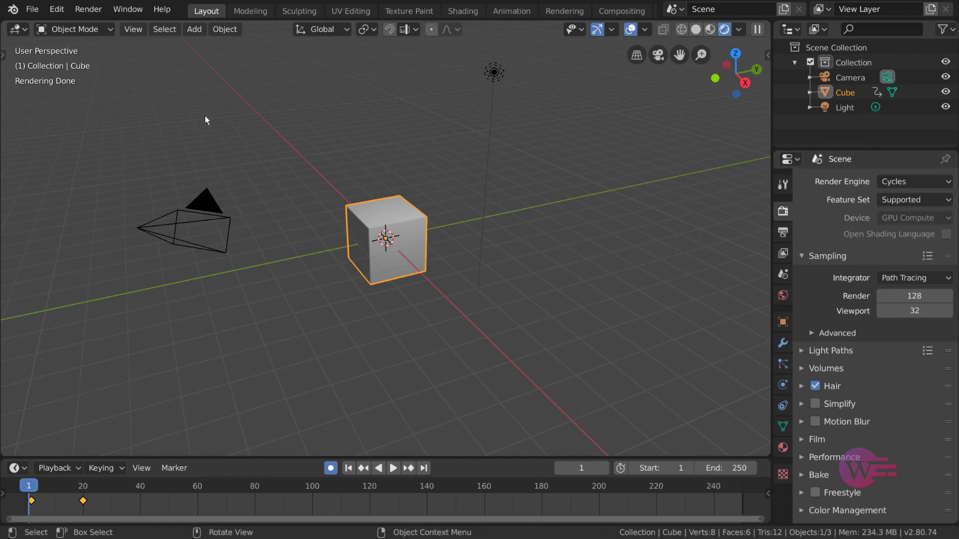
- In Preferences > System, choose CUDA for Cycles and keep the GeForce GTX 1070 enabled
click(56, 9)
click(91, 208)
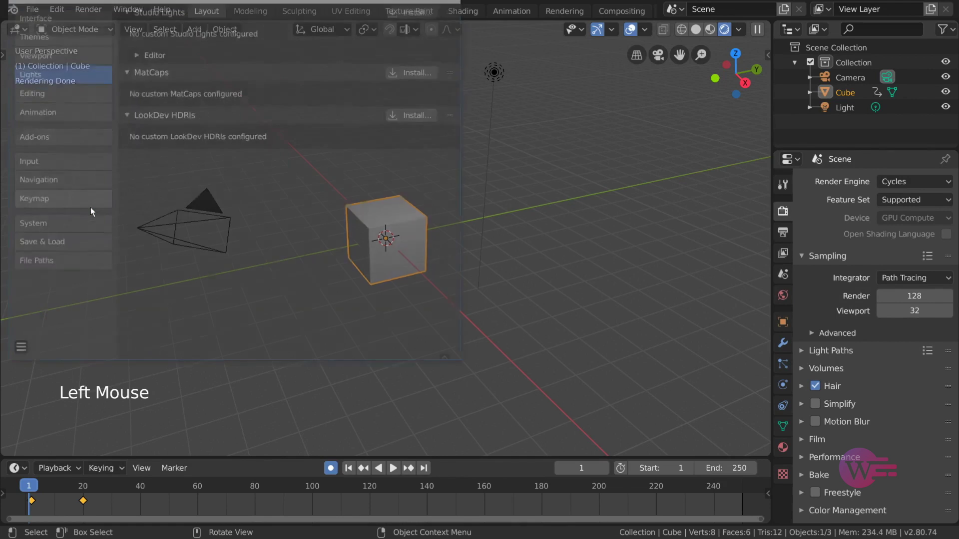
click(74, 222)
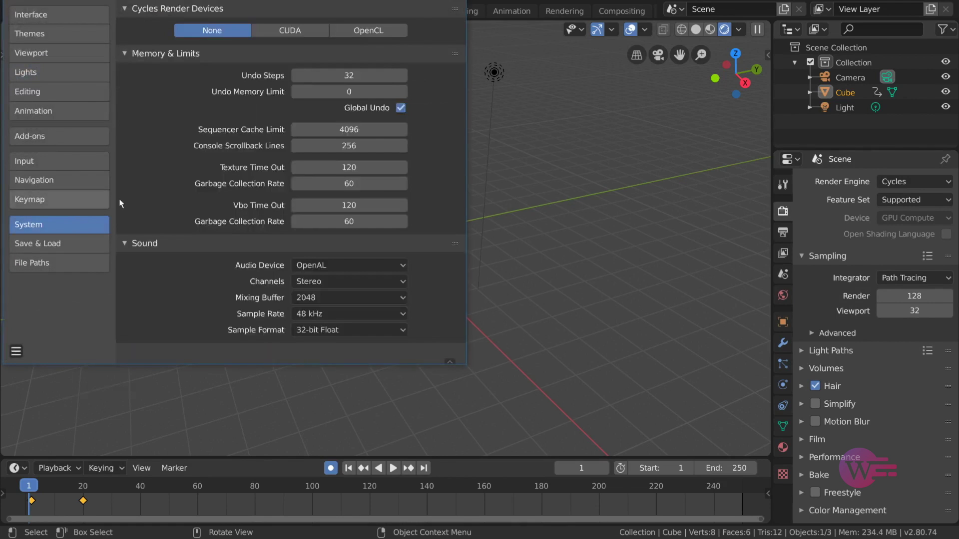
click(294, 30)
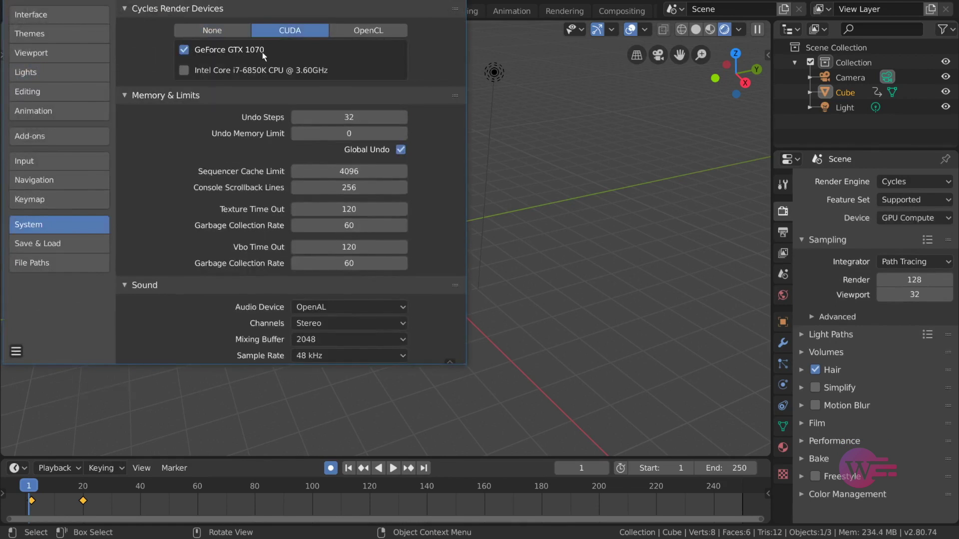
click(250, 51)
click(250, 51)
click(452, 4)
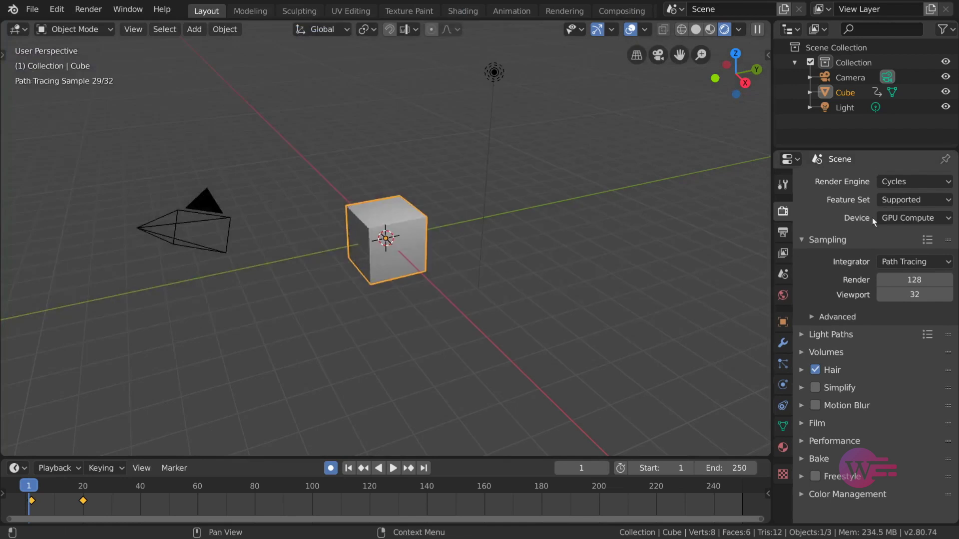
- Switch the render device to CPU and back to GPU Compute, then glance at advanced sampling
click(921, 218)
click(898, 235)
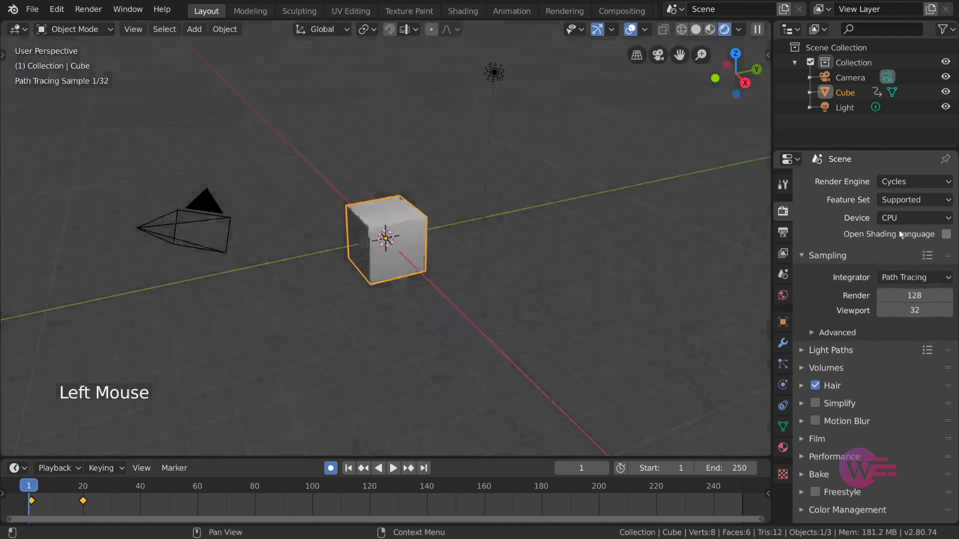
click(908, 217)
click(894, 251)
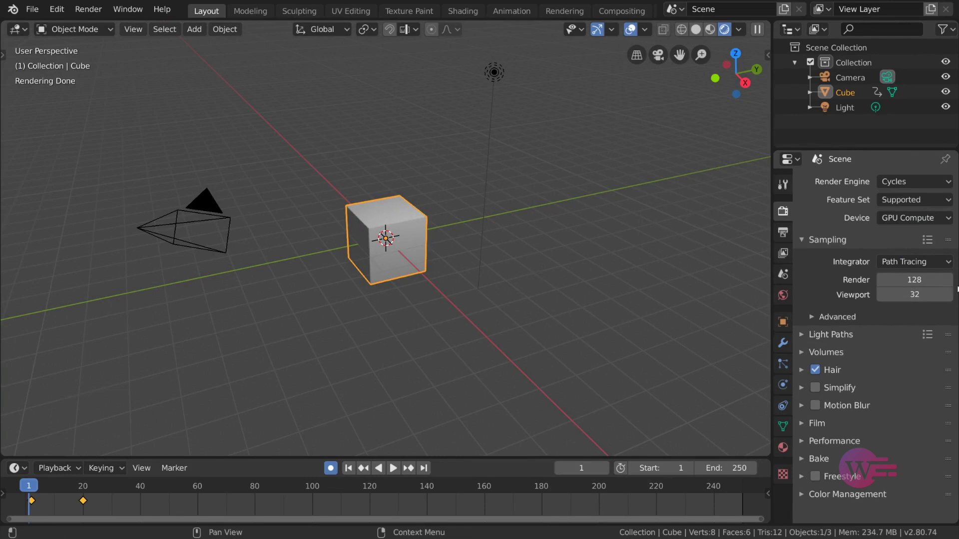
click(830, 317)
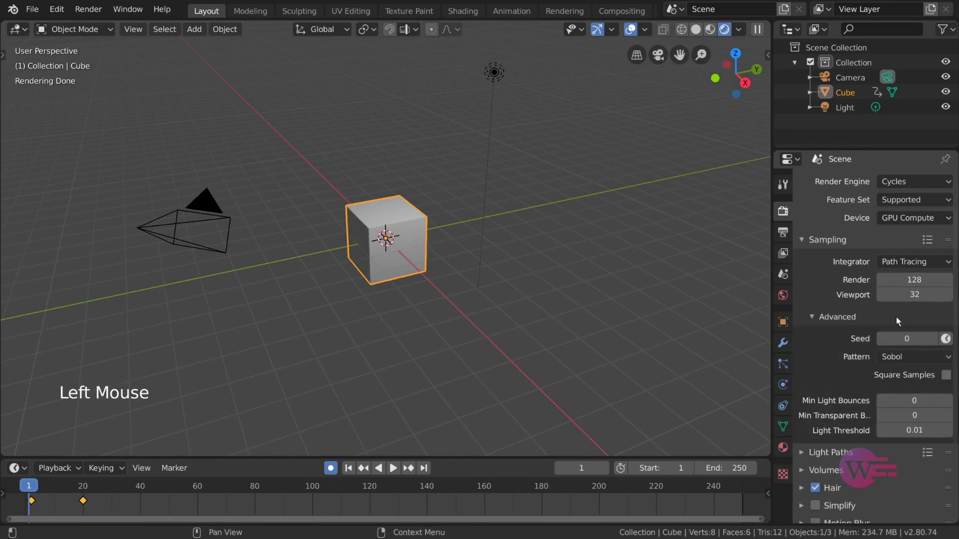
click(838, 317)
- Browse and fold Light Paths, then open Volumes (Step Size 0.1m, Max Steps 1024) and Hair (Thick)
click(838, 333)
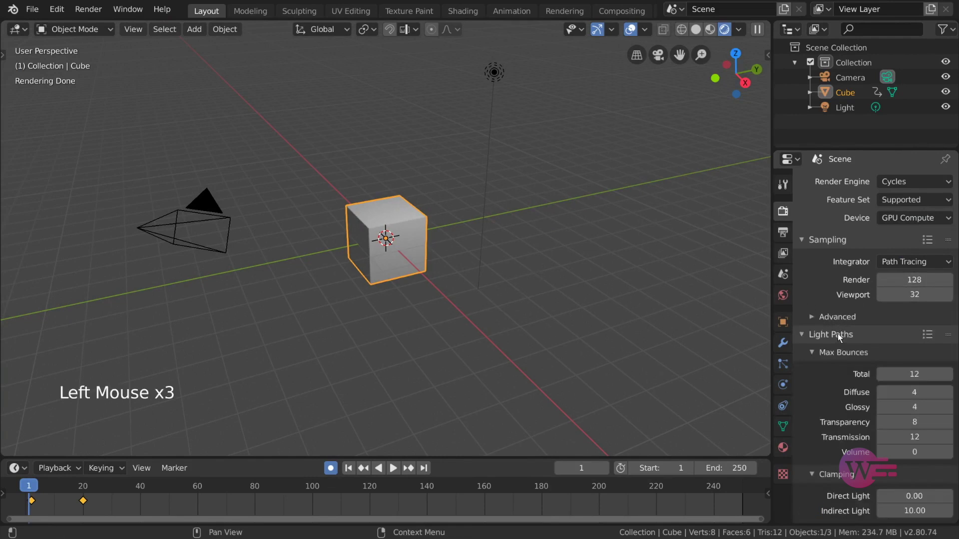
scroll(842, 331, down, 3)
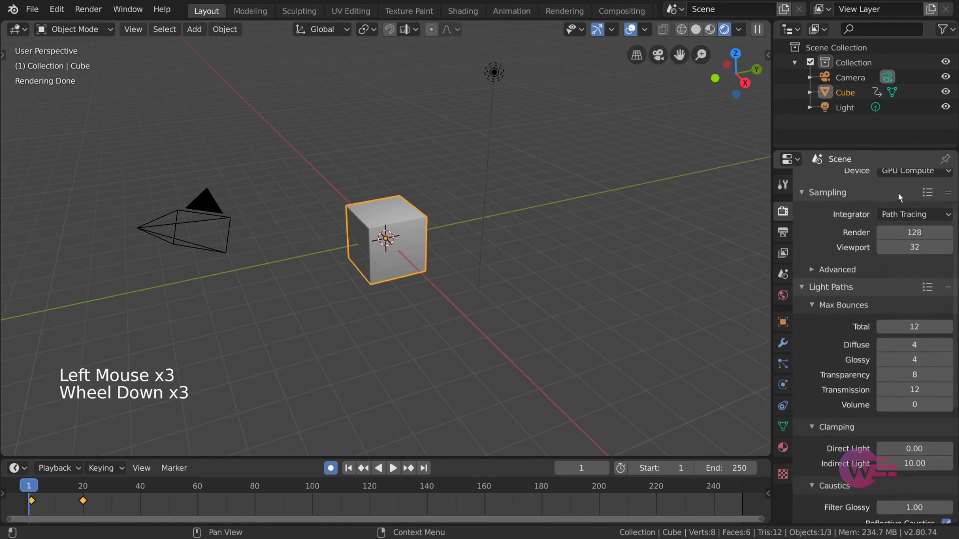
scroll(898, 196, down, 5)
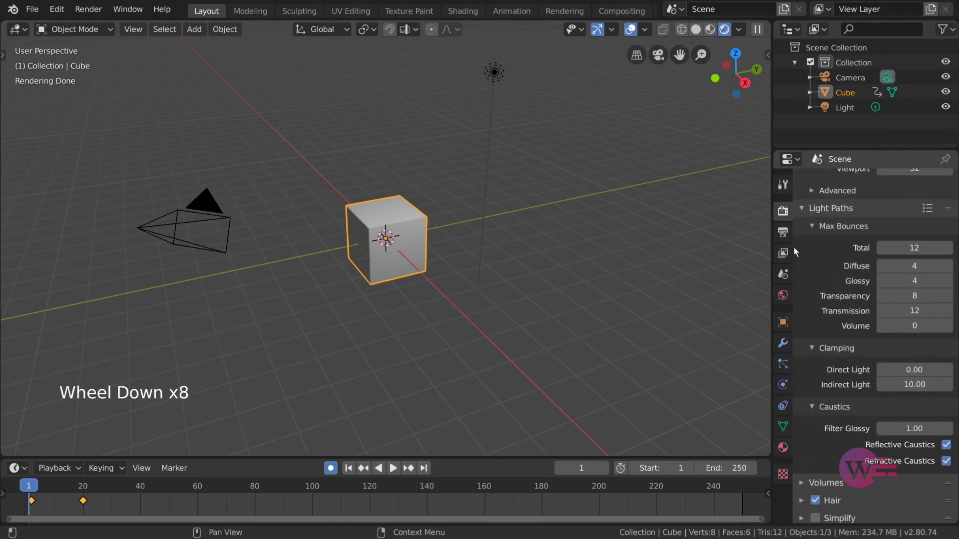
click(808, 209)
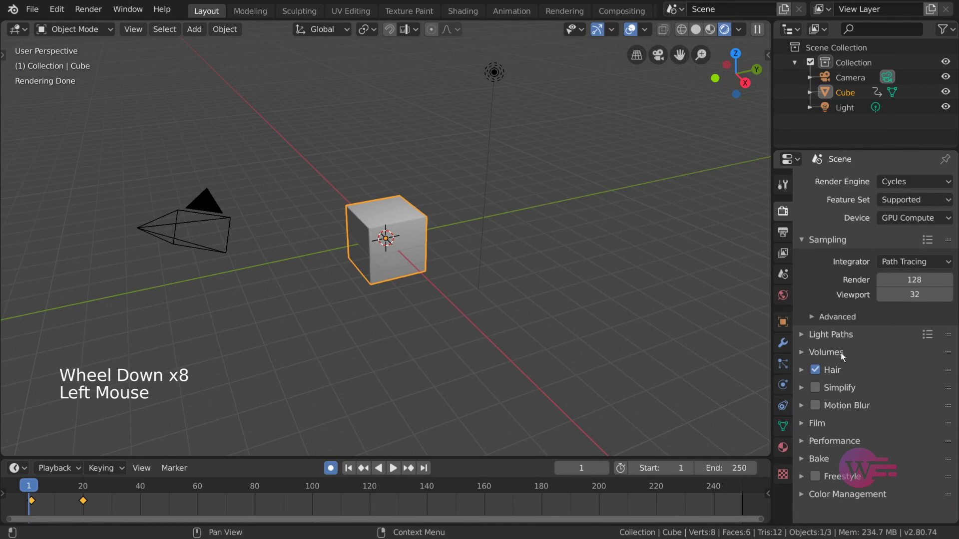
click(841, 353)
click(841, 409)
scroll(835, 384, down, 1)
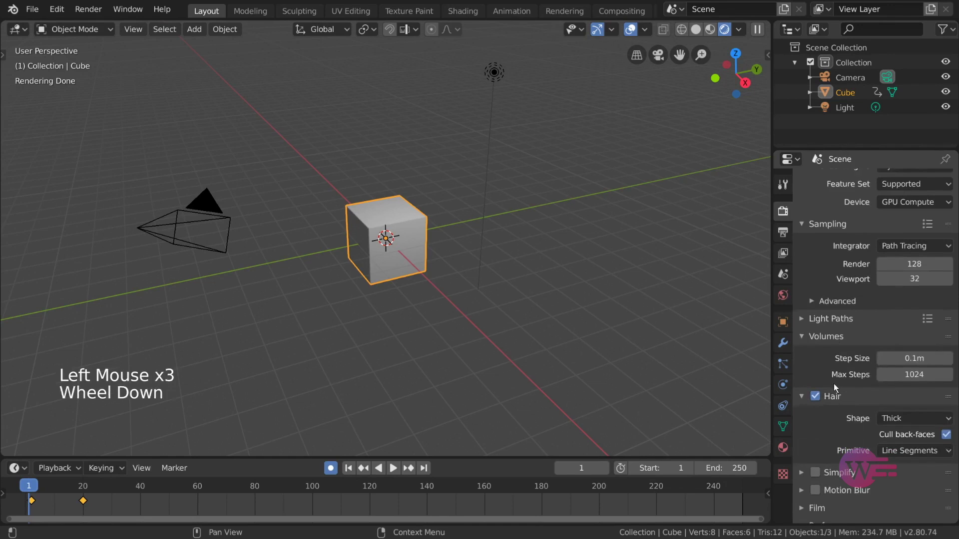
scroll(834, 383, down, 4)
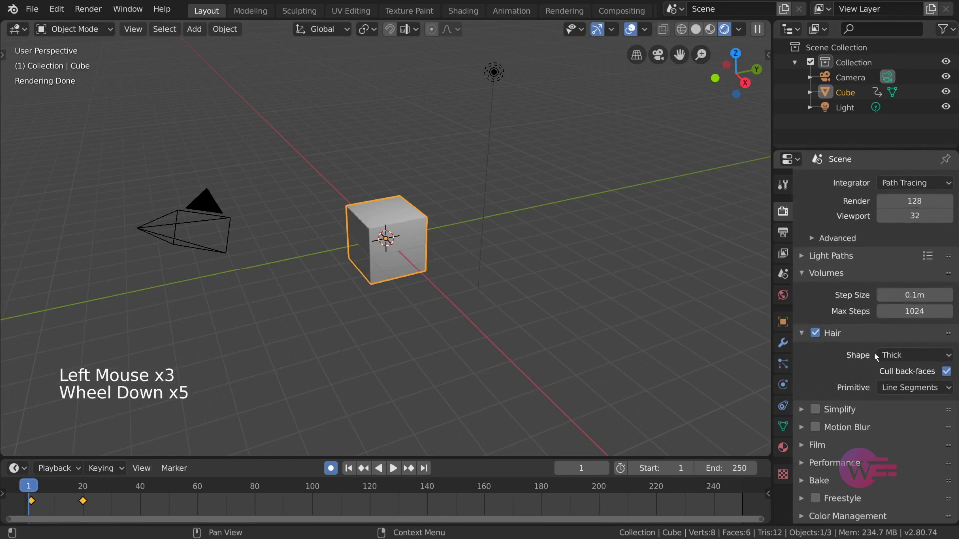
click(835, 273)
- Collapse the Hair settings and enable Motion Blur in the render properties
click(840, 334)
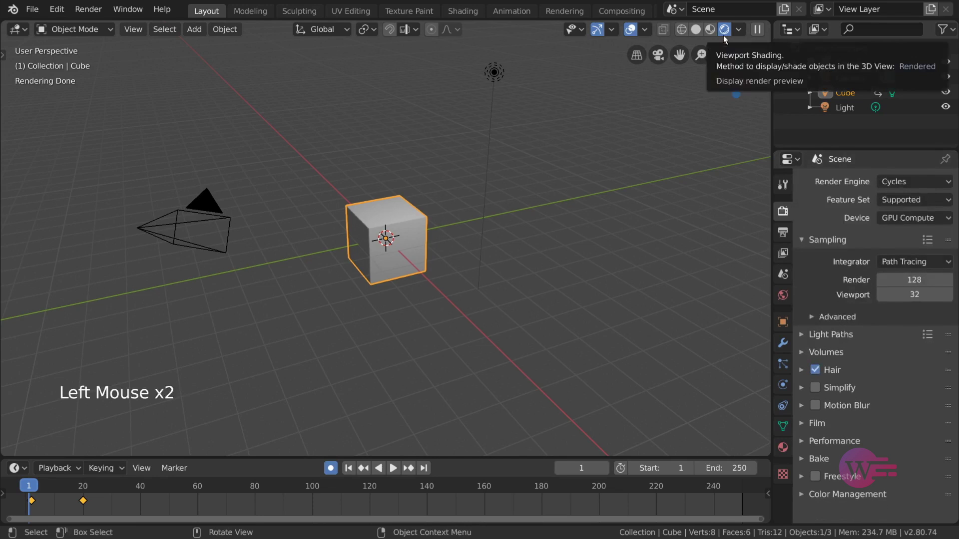
click(852, 406)
scroll(852, 404, down, 5)
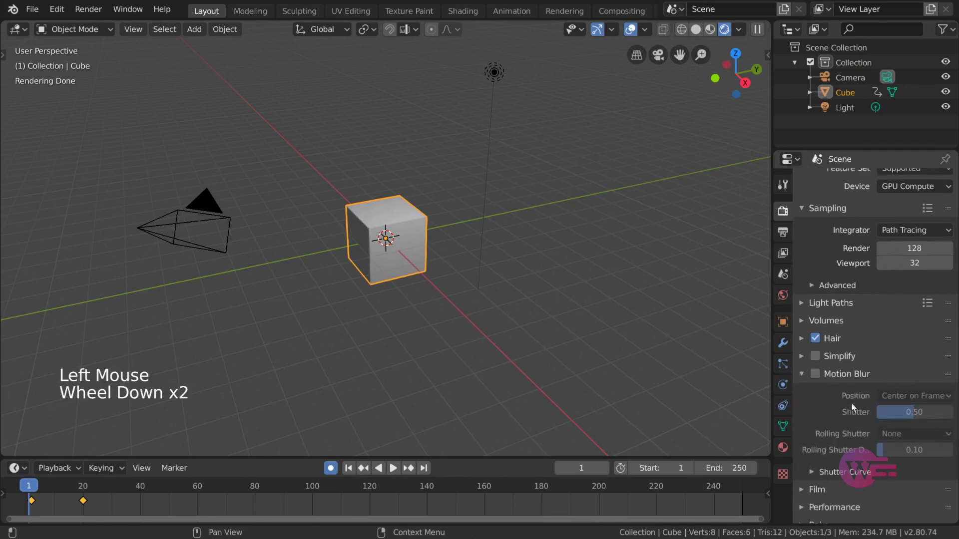
click(818, 328)
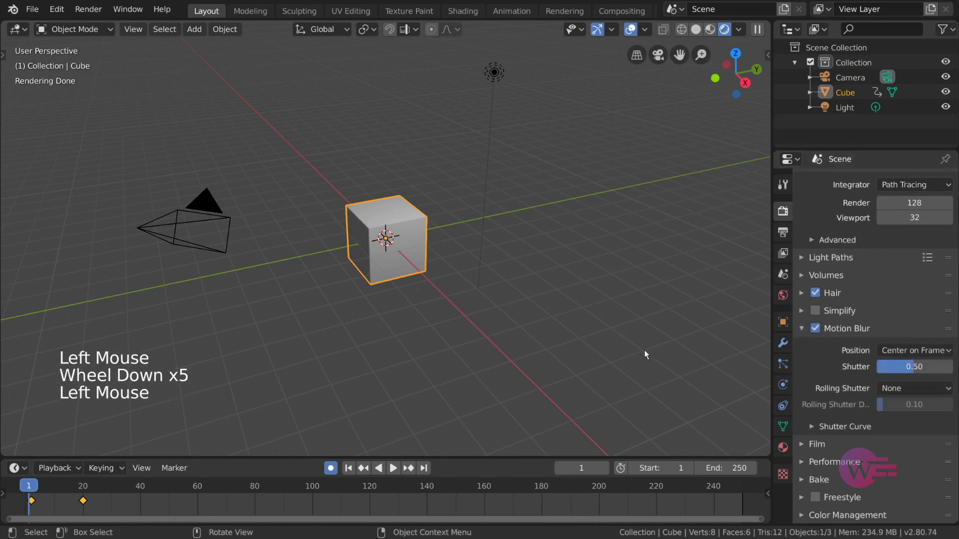
- Render frame 16 with motion blur, then close the render and return to frame 1
key(space)
key(space)
key(F12)
scroll(730, 128, up, 5)
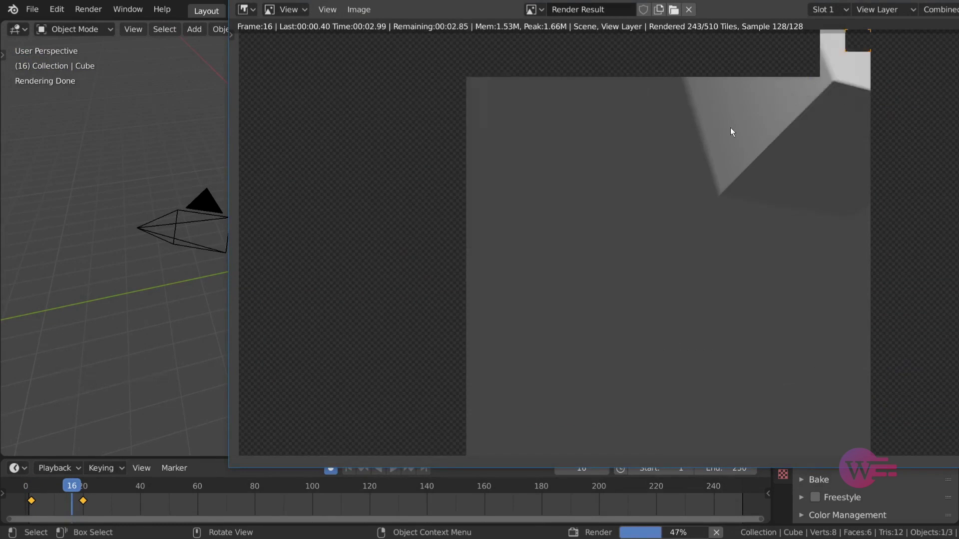
key(Escape)
key(shift+Left)
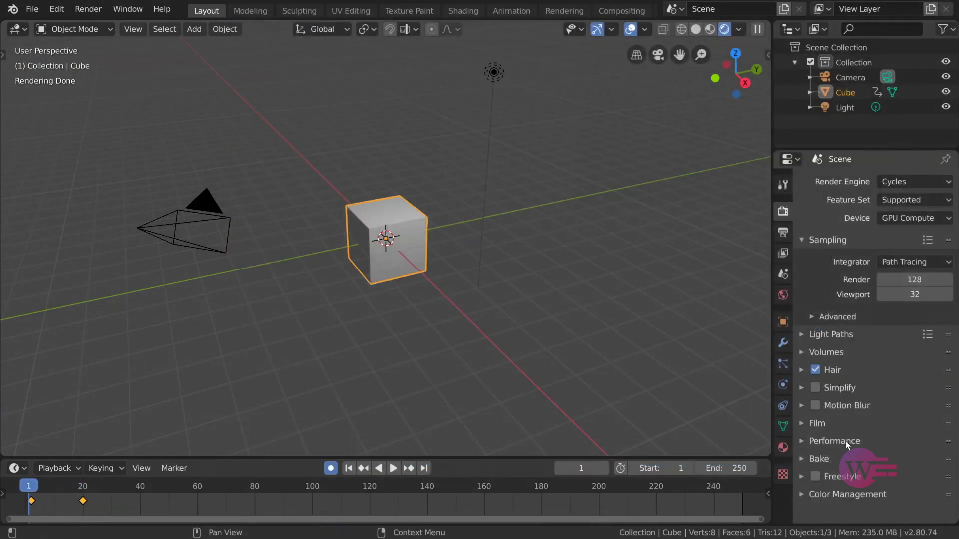
- Switch the Cycles Performance device to CPU and start an F12 render of frame 1
click(846, 442)
scroll(874, 373, down, 5)
scroll(871, 355, down, 8)
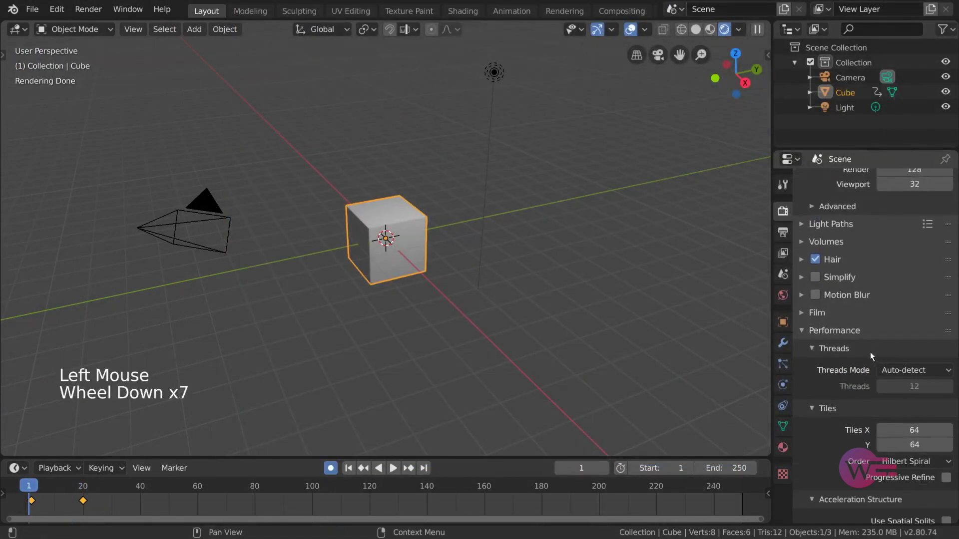
scroll(894, 398, up, 13)
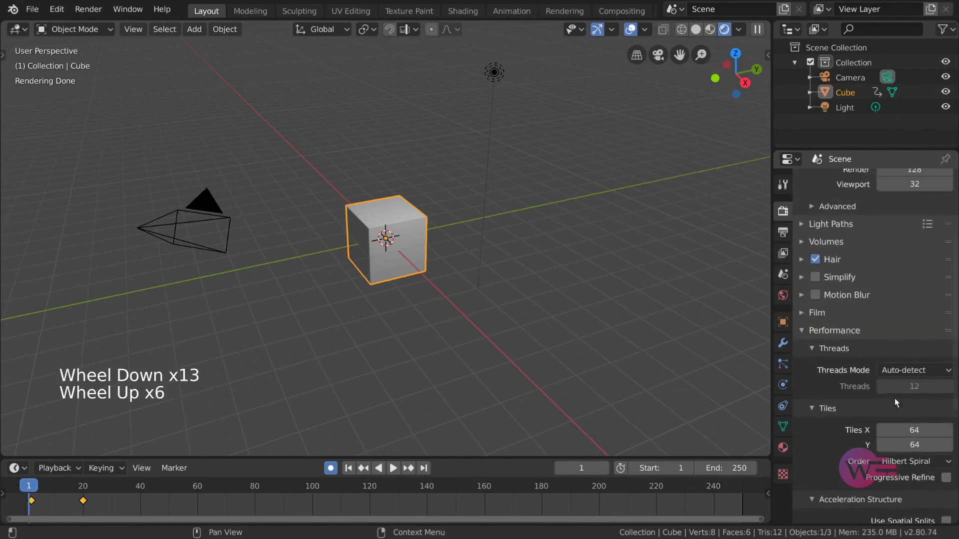
click(919, 218)
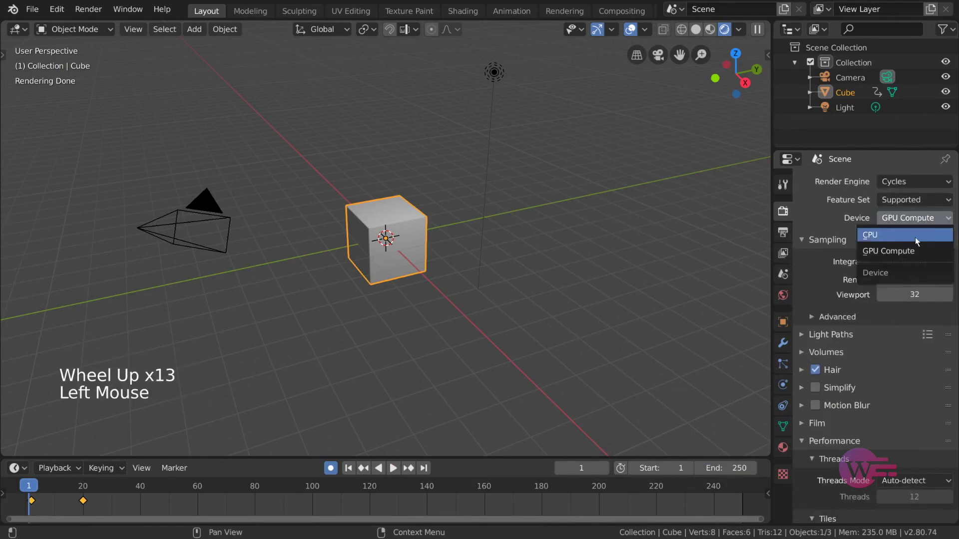
click(915, 238)
scroll(902, 287, down, 17)
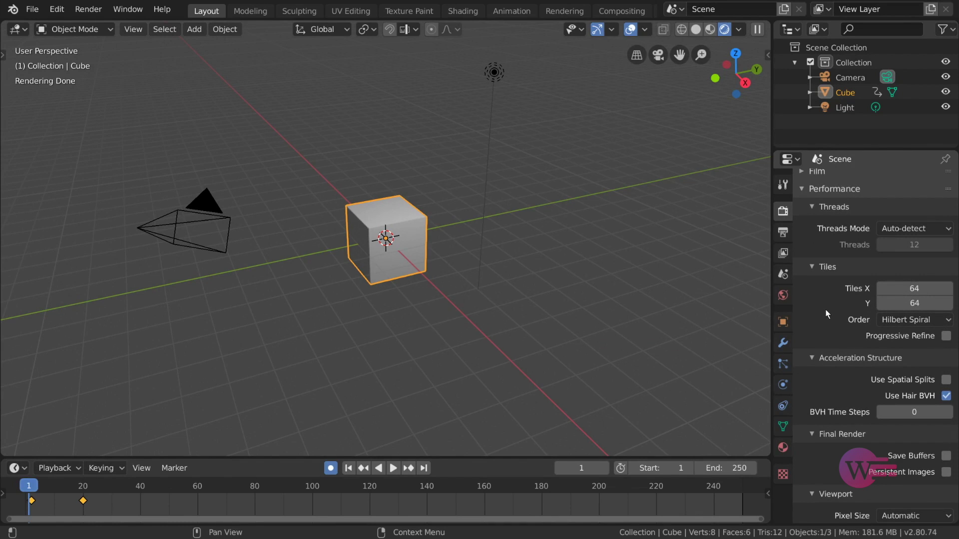
key(F12)
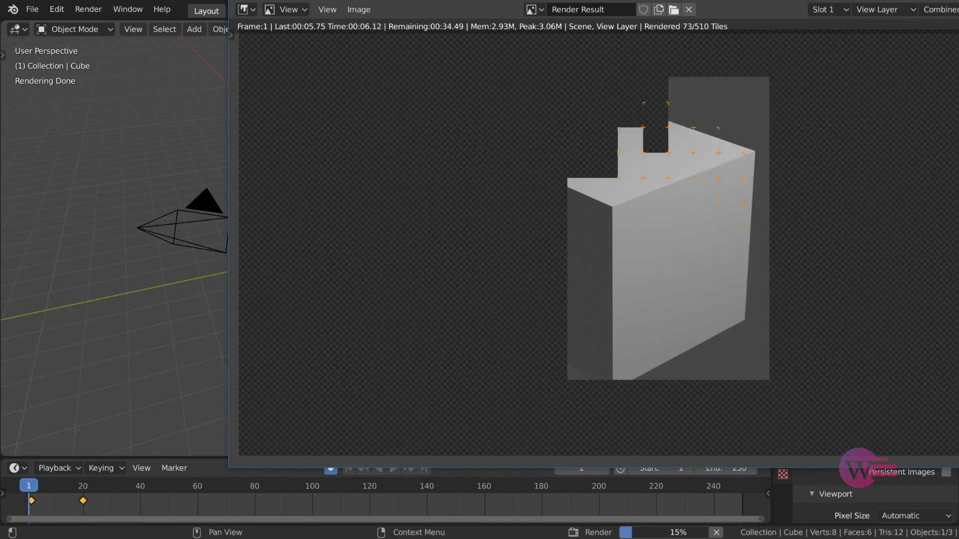
- Cancel the CPU render, re-render frame 1, then stop it and close the render window
key(Escape)
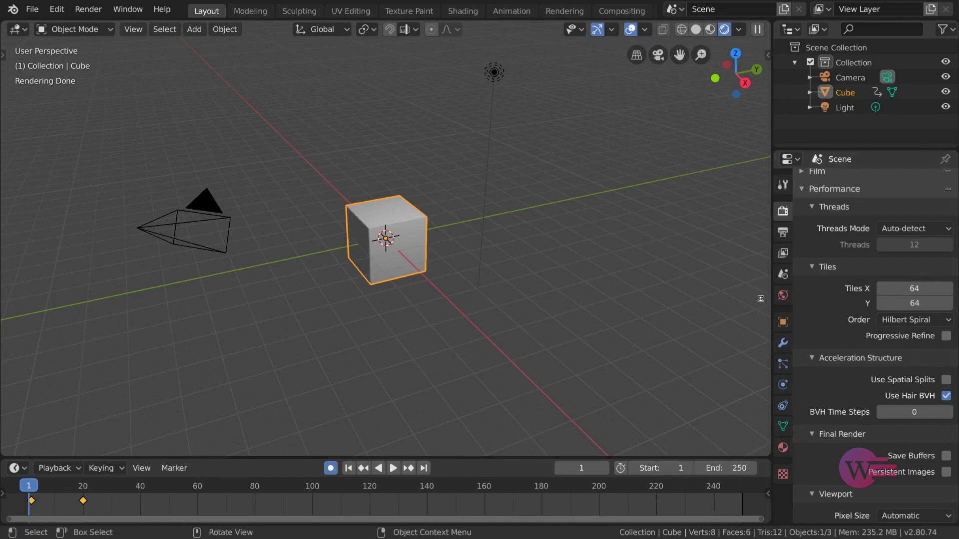
key(F12)
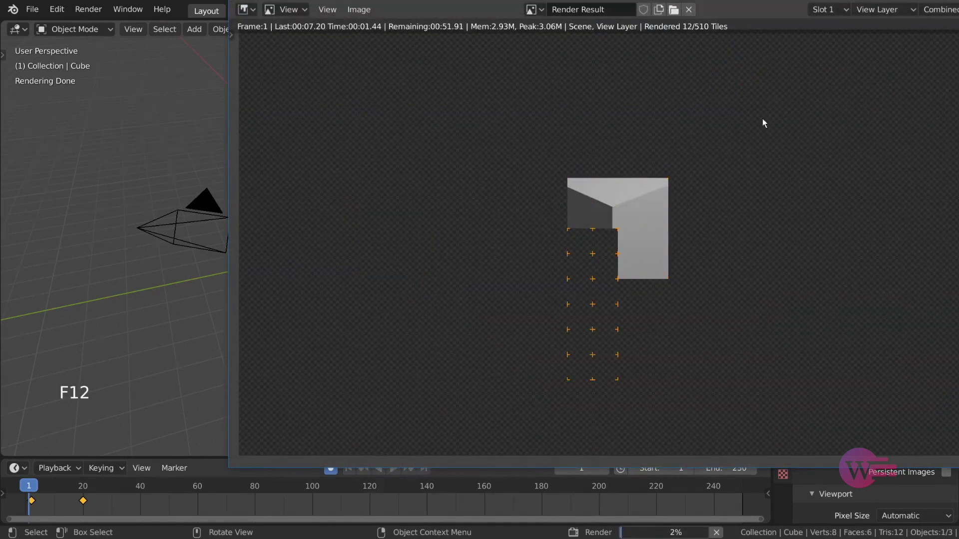
key(Escape)
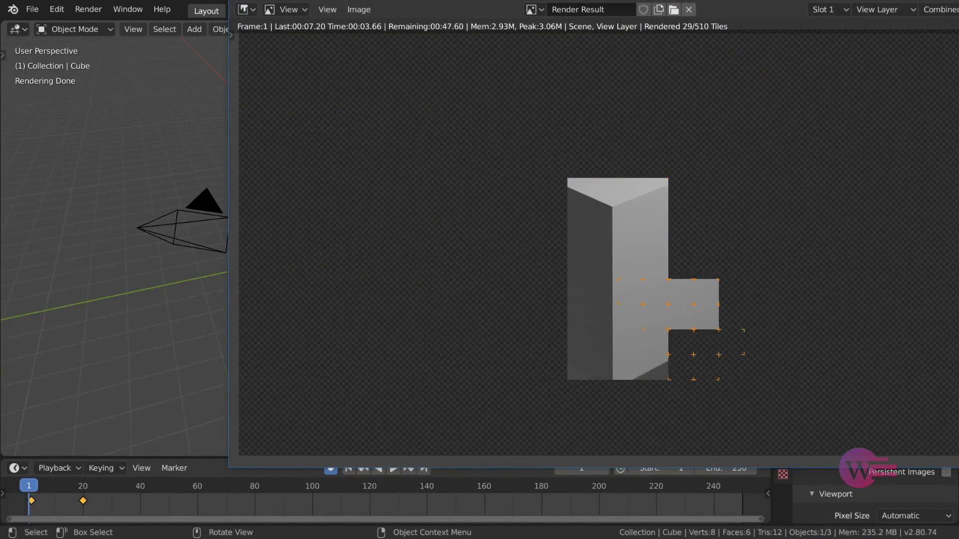
key(Escape)
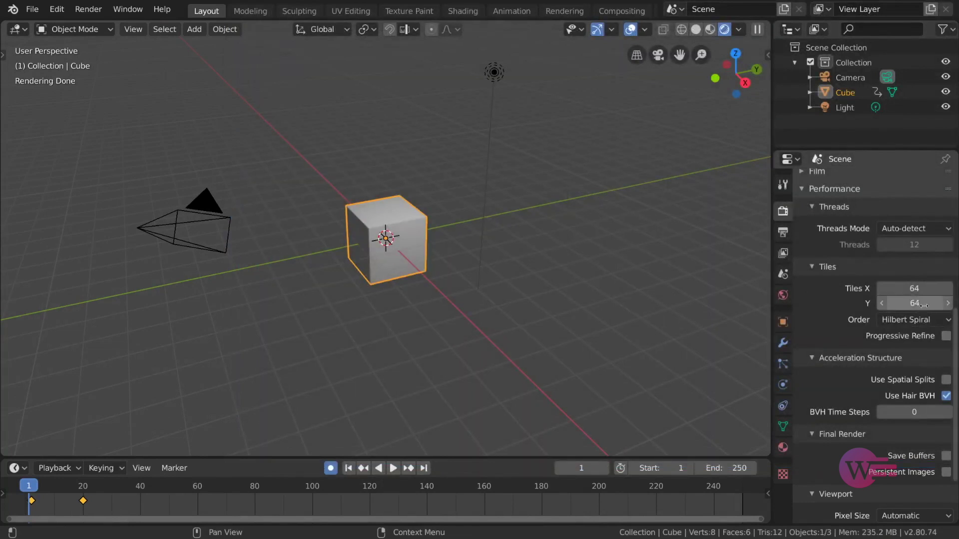
- Switch the Cycles render device back to GPU Compute
scroll(863, 292, up, 3)
scroll(863, 293, up, 18)
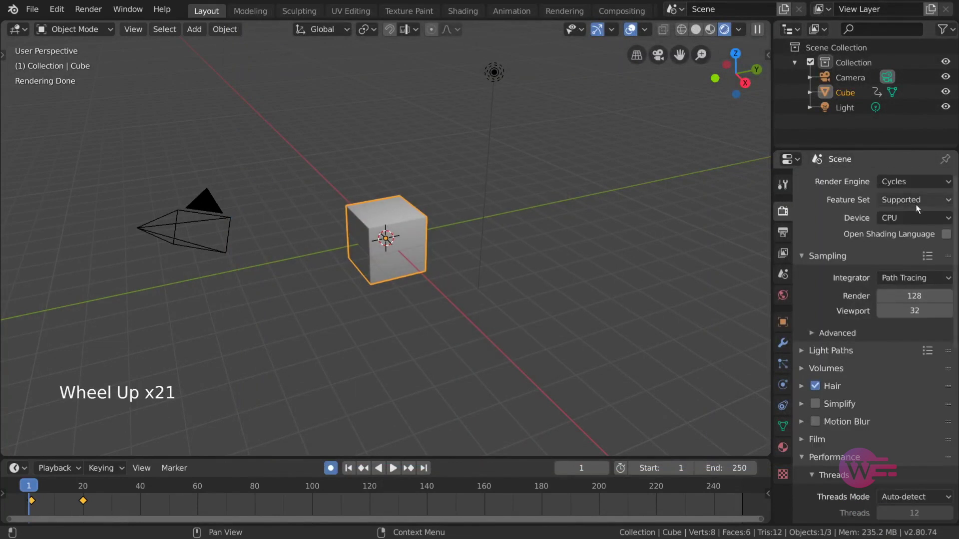
click(925, 218)
click(922, 254)
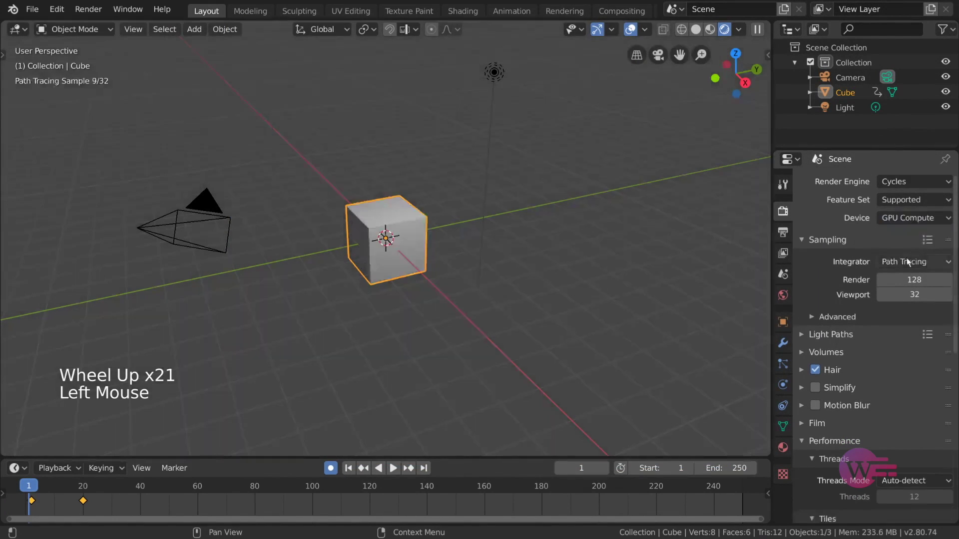
- Enlarge the render tiles to 256 × 256
scroll(895, 269, down, 17)
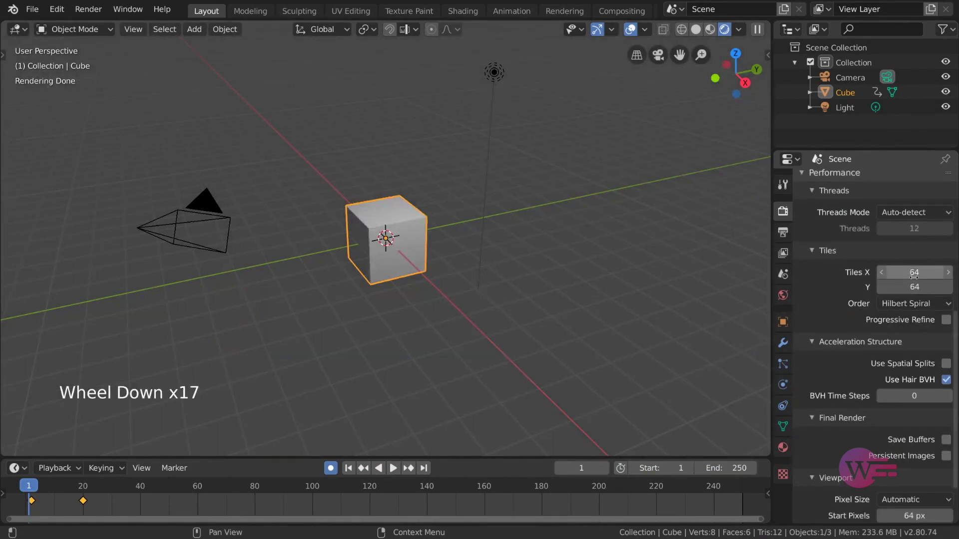
click(914, 274)
text(256)
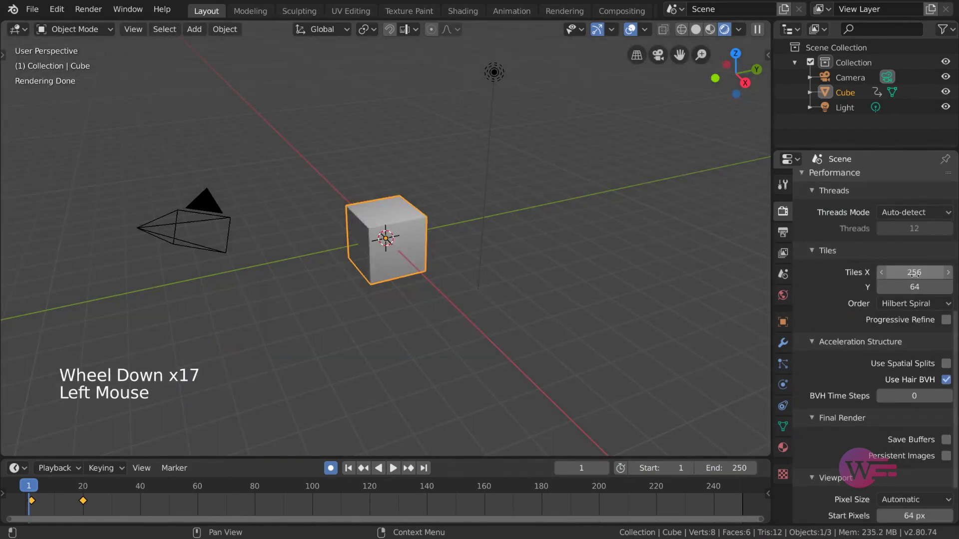
click(918, 285)
text(256)
key(Return)
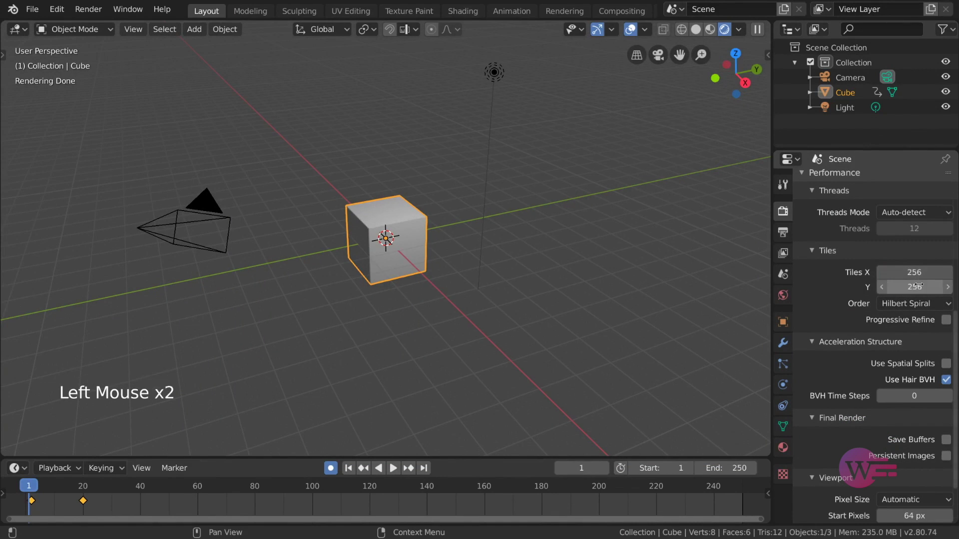
scroll(846, 208, up, 6)
scroll(846, 208, down, 7)
scroll(846, 209, up, 6)
- Collapse Performance and review the Bake panel: Combined type, all influence passes, 16 px margin
click(846, 209)
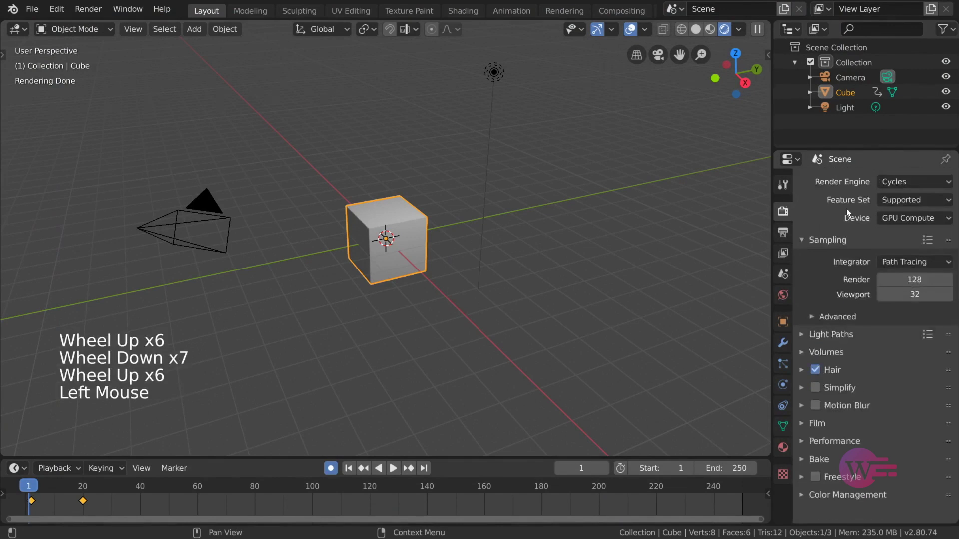
click(843, 460)
scroll(876, 361, down, 13)
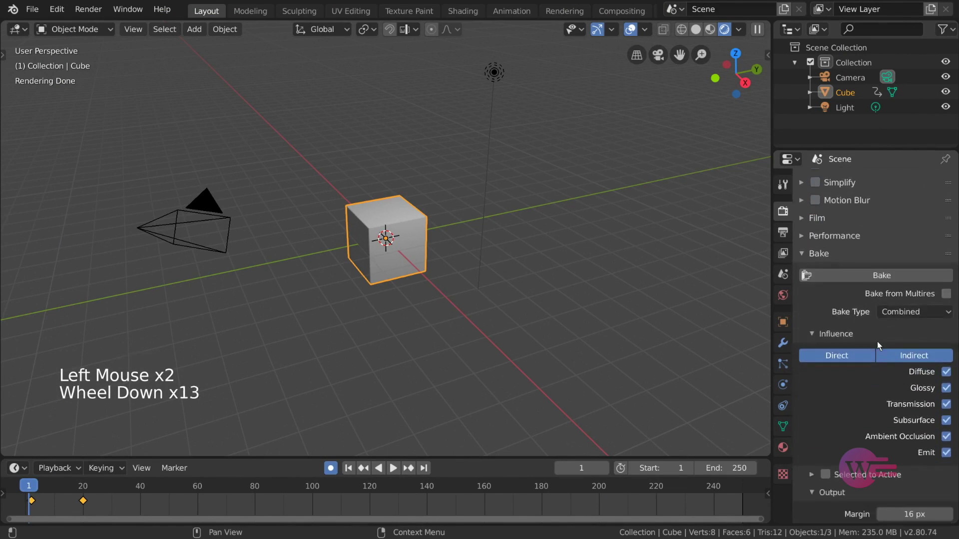
scroll(877, 341, down, 5)
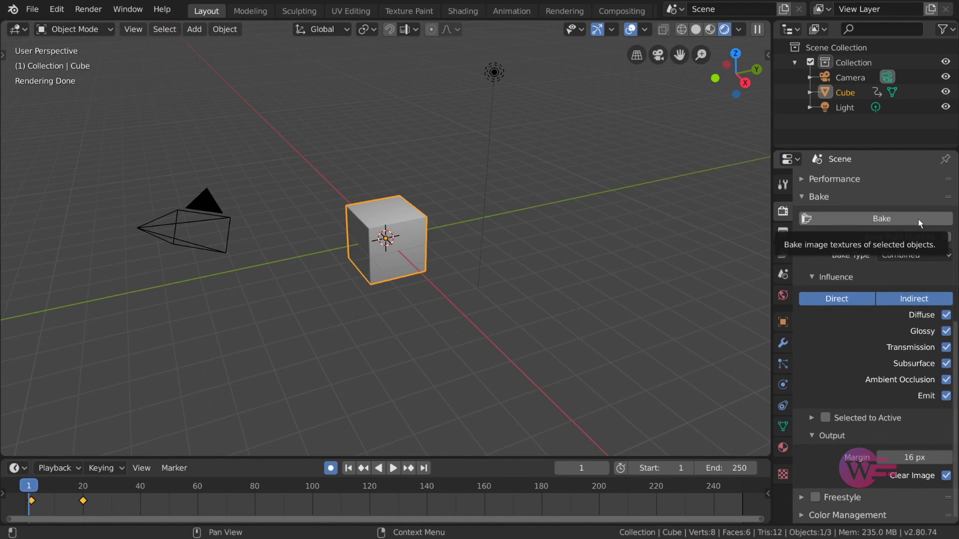
- Switch the render engine to Workbench with Solid viewport shading, leaving render anti-aliasing at 8 samples
click(894, 197)
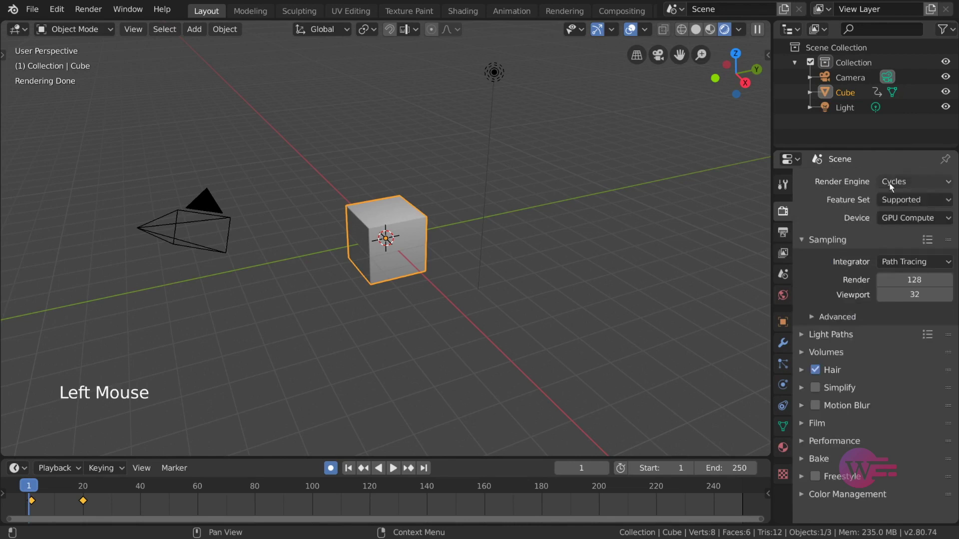
click(911, 219)
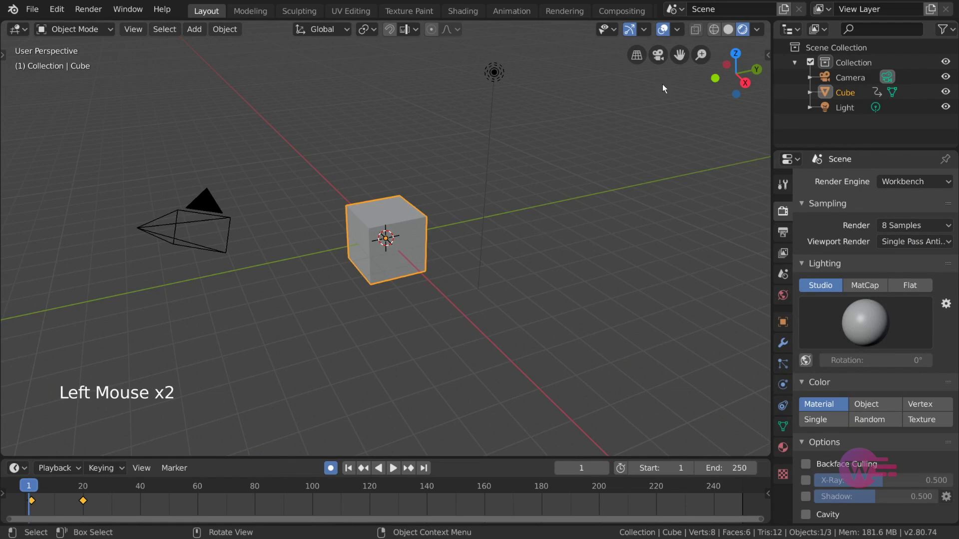
click(733, 30)
click(758, 29)
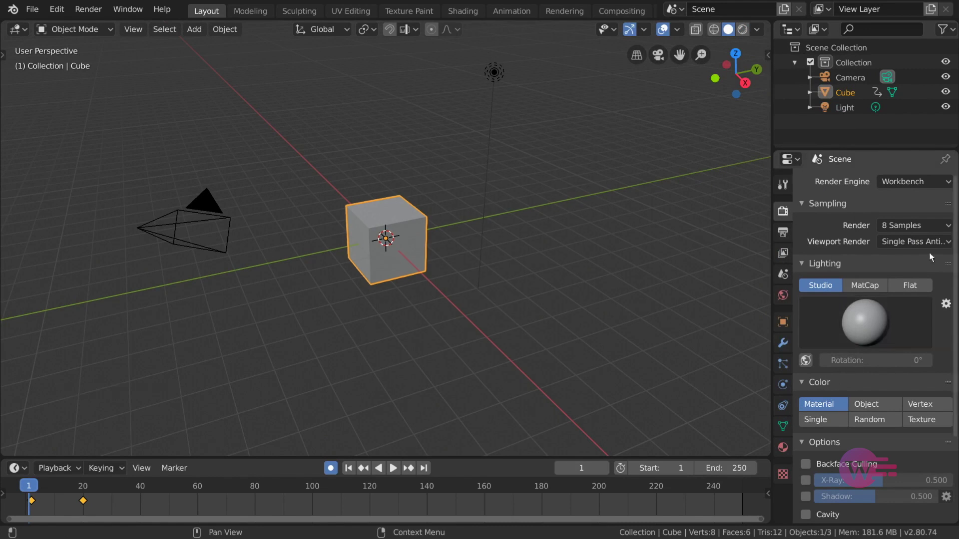
click(937, 226)
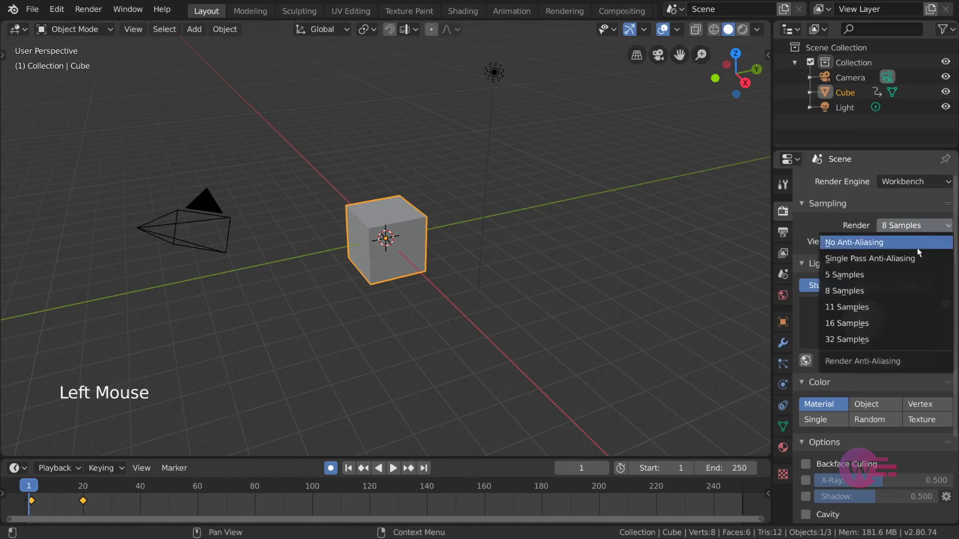
click(886, 292)
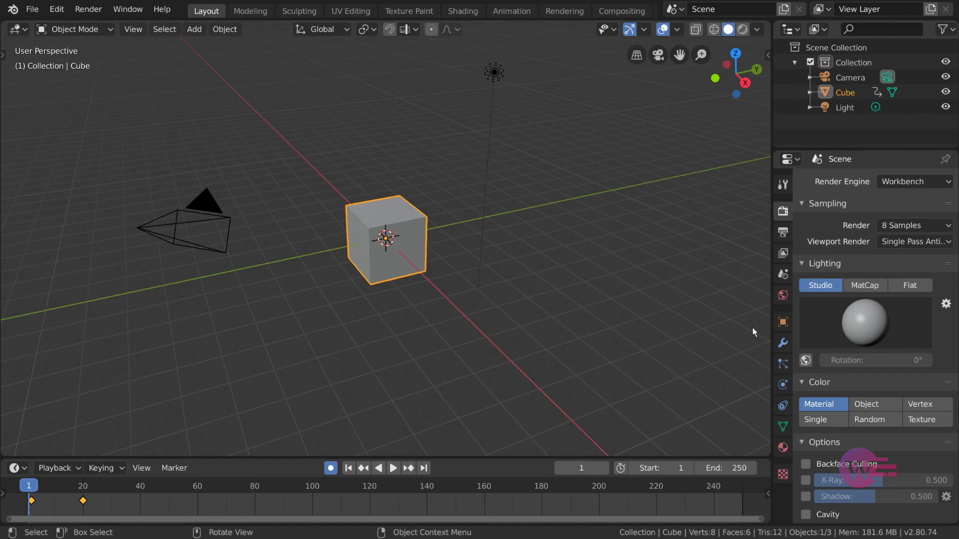
- Switch the viewport to Rendered shading and re-expand the Lighting, Color and Options panels
scroll(872, 320, down, 7)
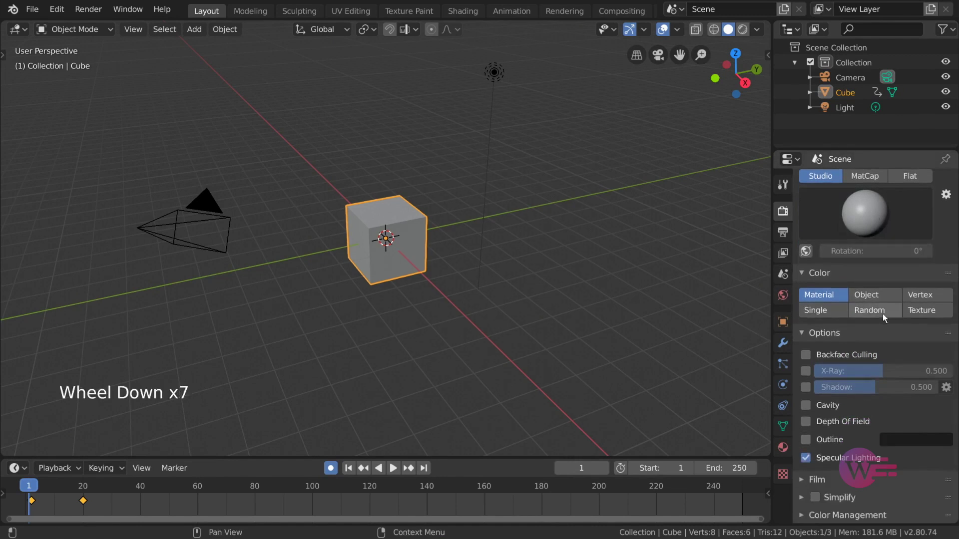
scroll(882, 313, up, 5)
click(743, 30)
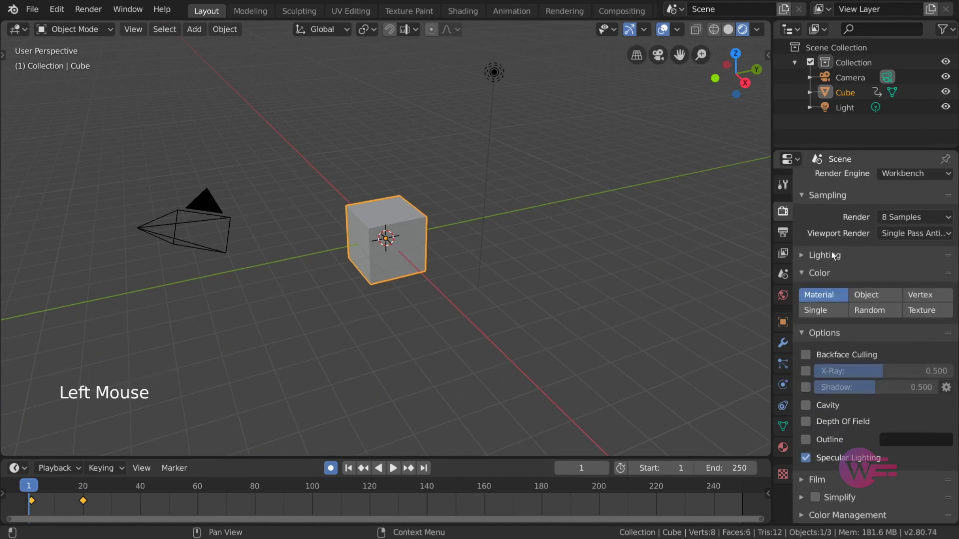
click(831, 253)
click(829, 375)
click(830, 375)
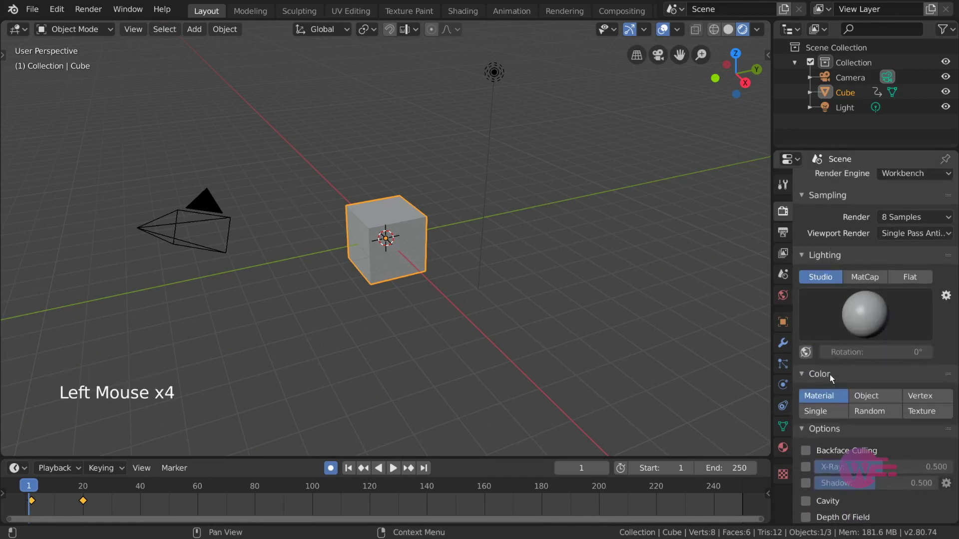
click(822, 434)
click(840, 440)
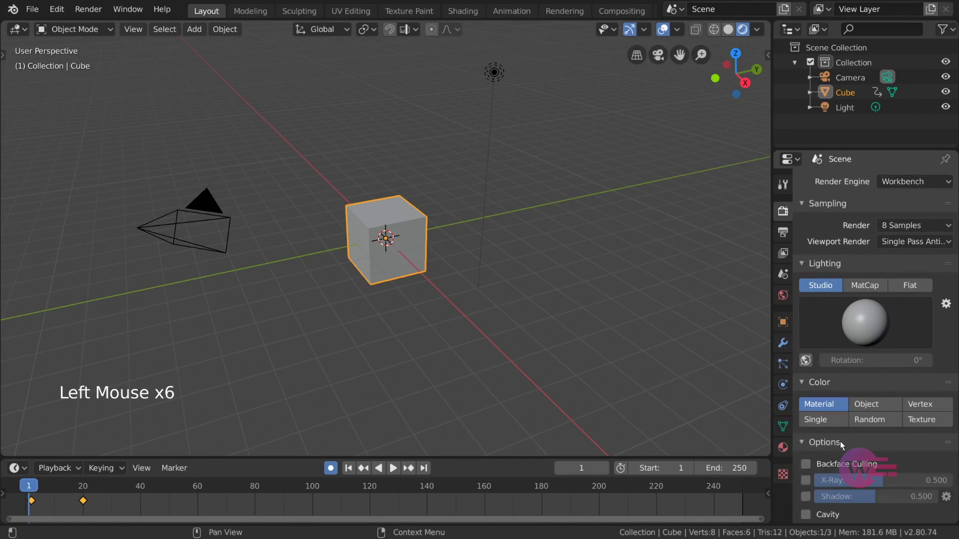
scroll(897, 400, down, 5)
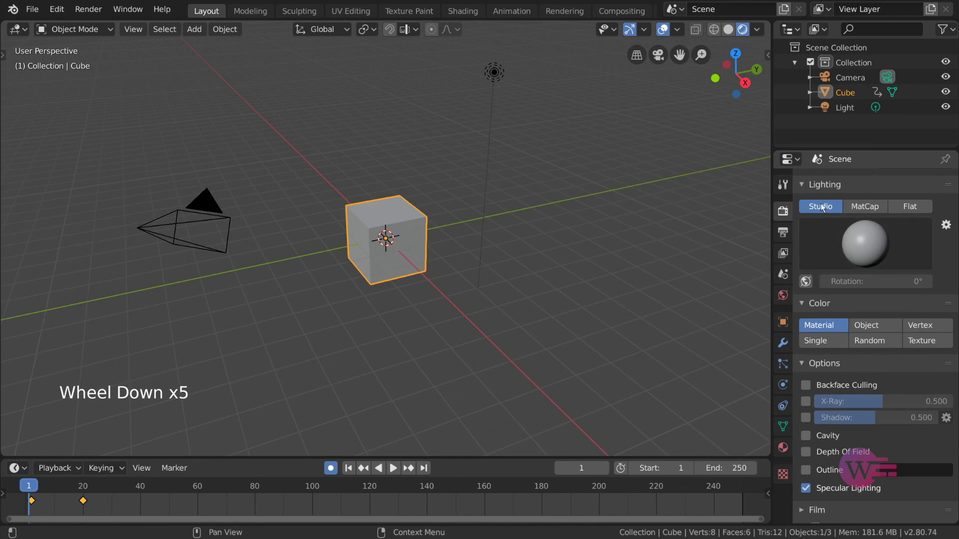
- Pick the darker studio light, enable World Space Lighting and rotate it to 28.9°
click(858, 238)
click(869, 243)
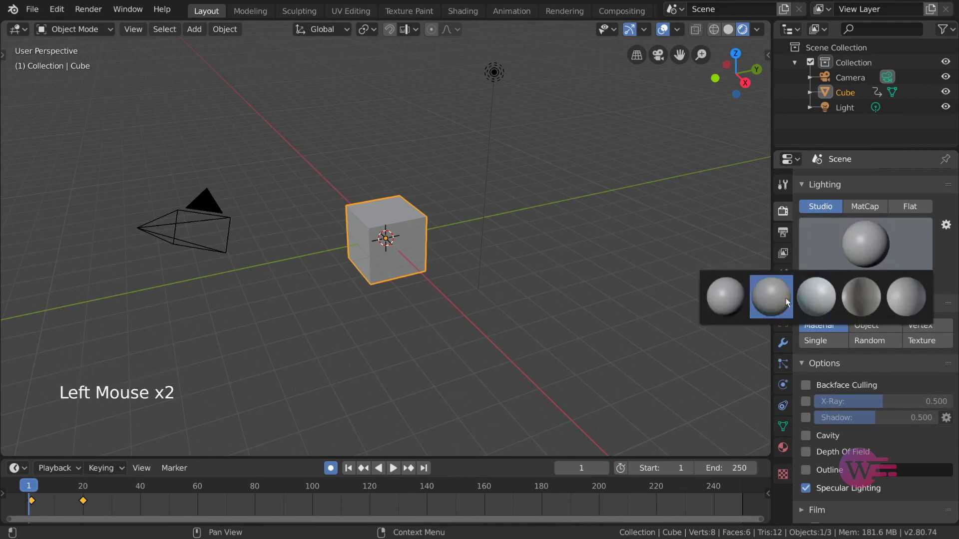
click(900, 306)
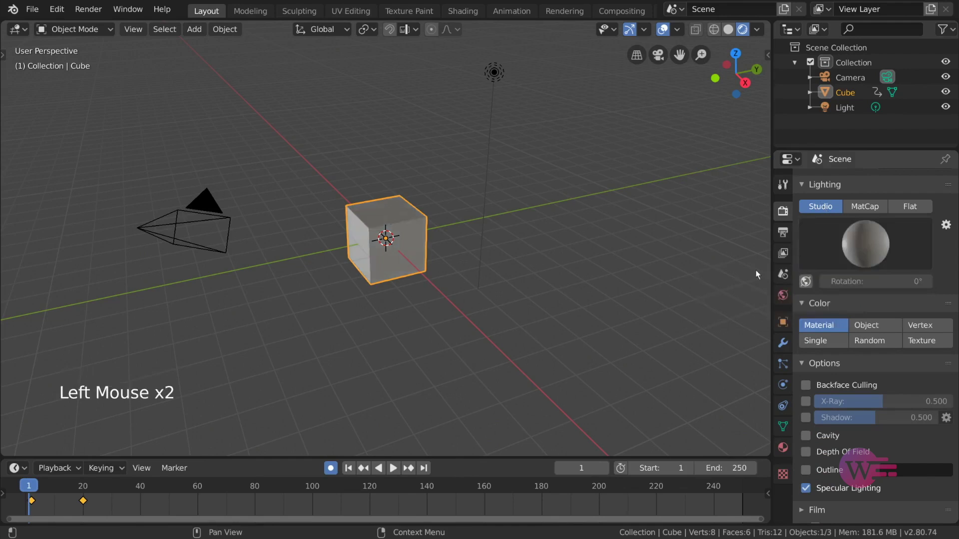
click(806, 281)
mouse_move(885, 278)
mouse_down()
mouse_move(909, 278)
mouse_move(849, 277)
mouse_move(919, 278)
mouse_move(879, 278)
mouse_move(889, 278)
mouse_up()
- Try tan, red and rainbow normal MatCaps on the cube, then set lighting to Flat
click(864, 207)
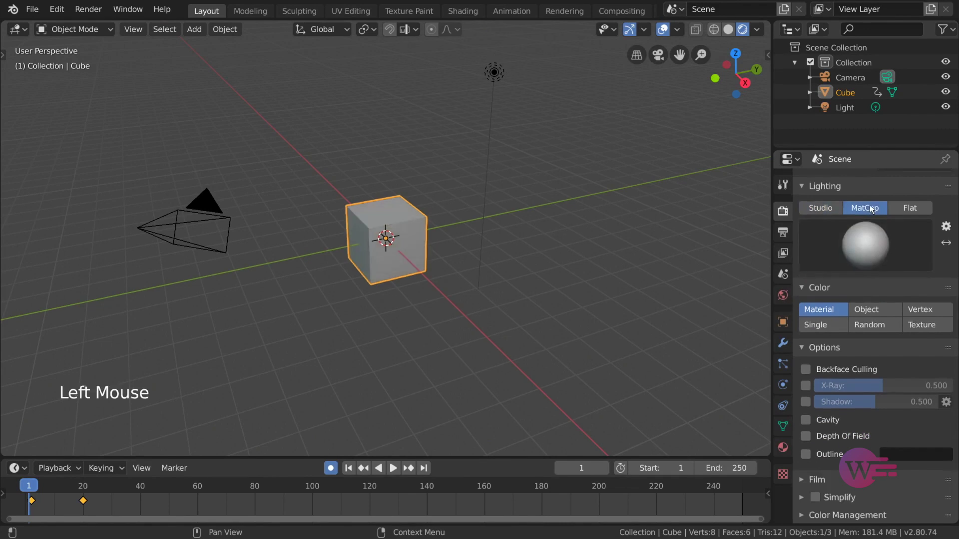
click(884, 257)
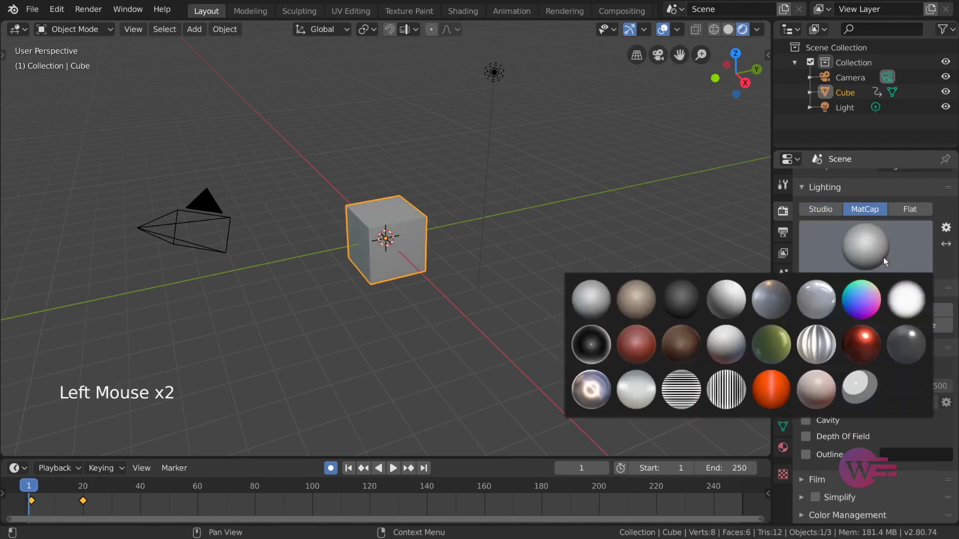
click(648, 302)
click(880, 243)
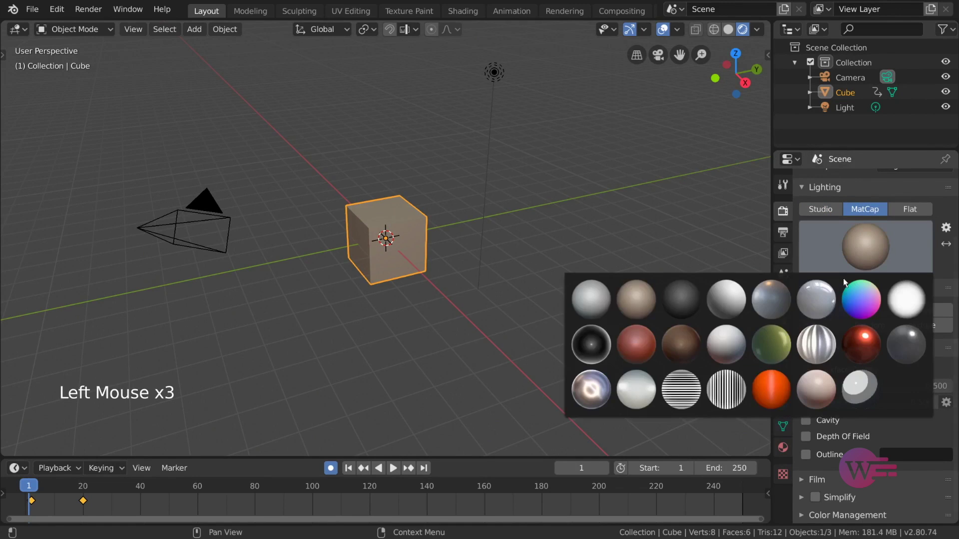
click(655, 336)
click(871, 244)
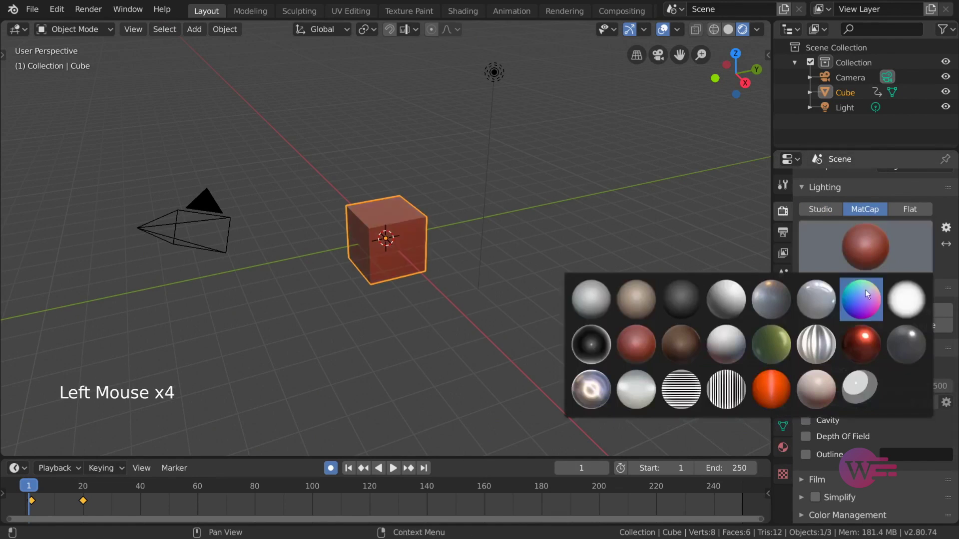
click(868, 307)
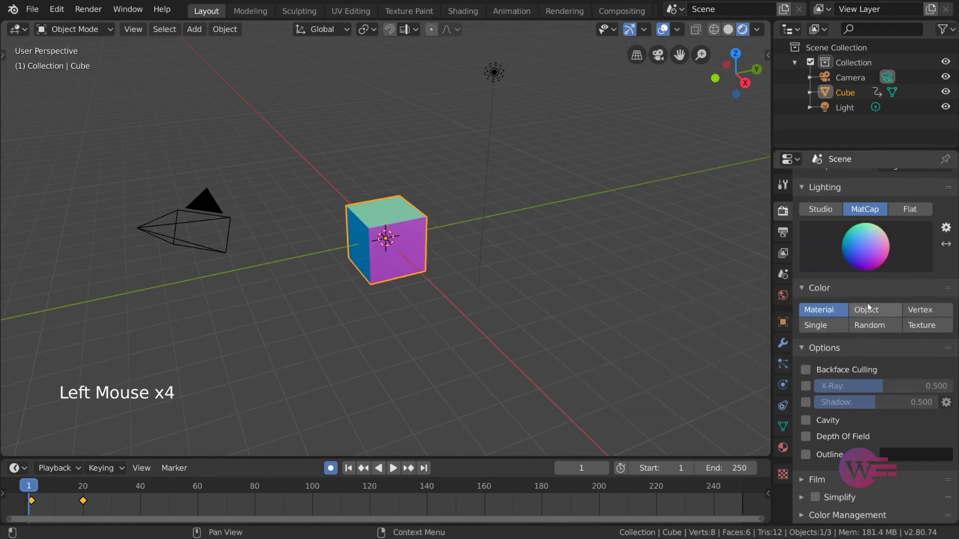
click(908, 209)
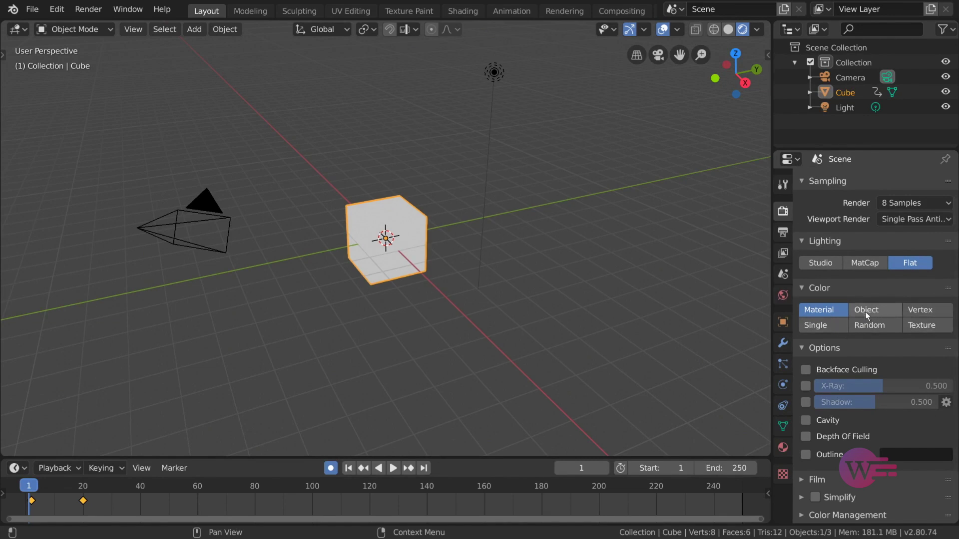
- Set Workbench color to Random and place four duplicates of the cube around the original
click(837, 326)
click(882, 327)
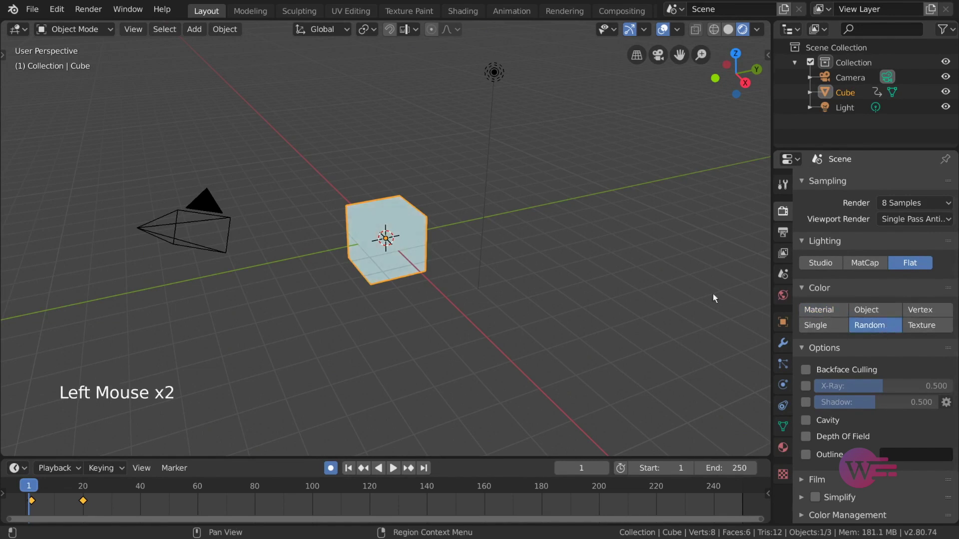
key(shift+d)
click(550, 251)
key(shift+d)
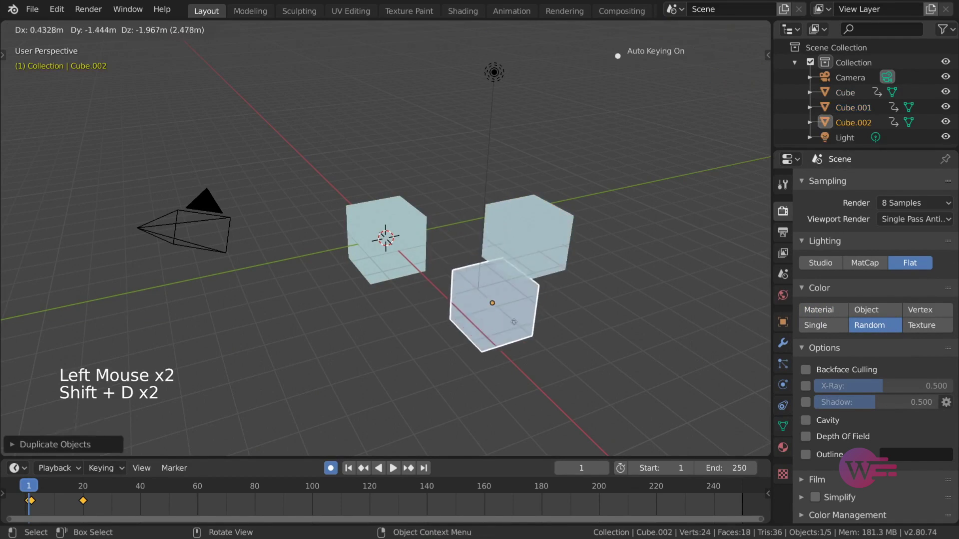
click(494, 363)
key(shift+d)
click(339, 187)
key(shift+d)
click(299, 328)
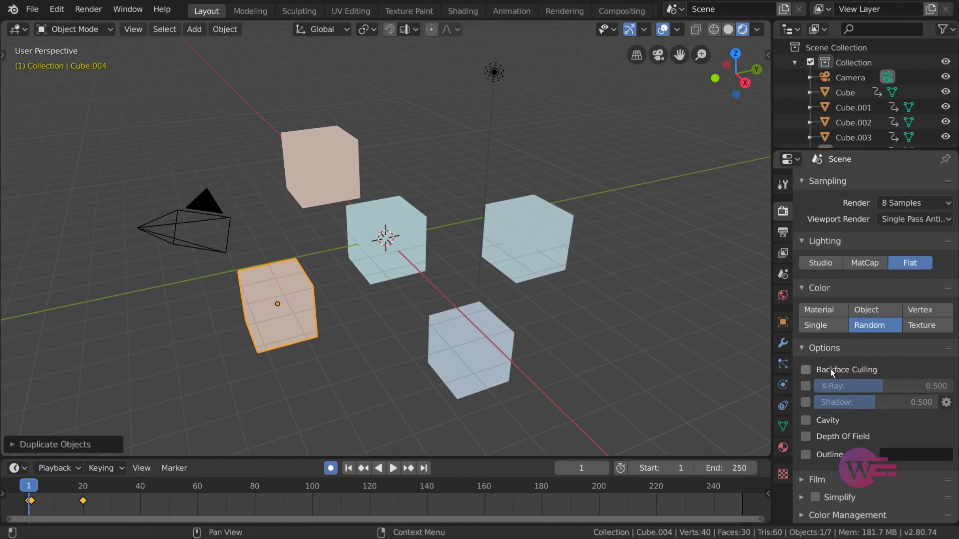
- Toggle Backface Culling, X-Ray, Shadow, Depth Of Field and Outline on and back off
click(806, 370)
click(806, 369)
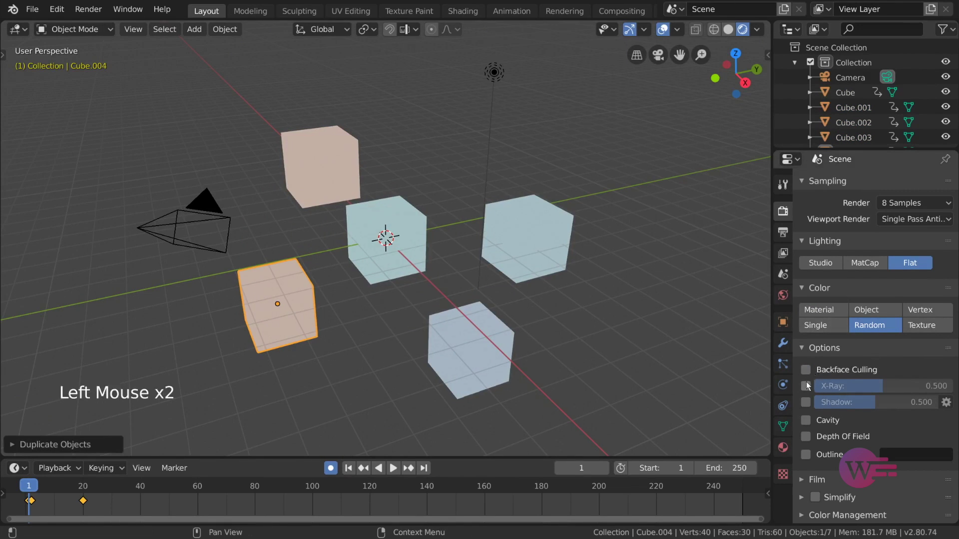
click(805, 386)
click(805, 385)
click(805, 403)
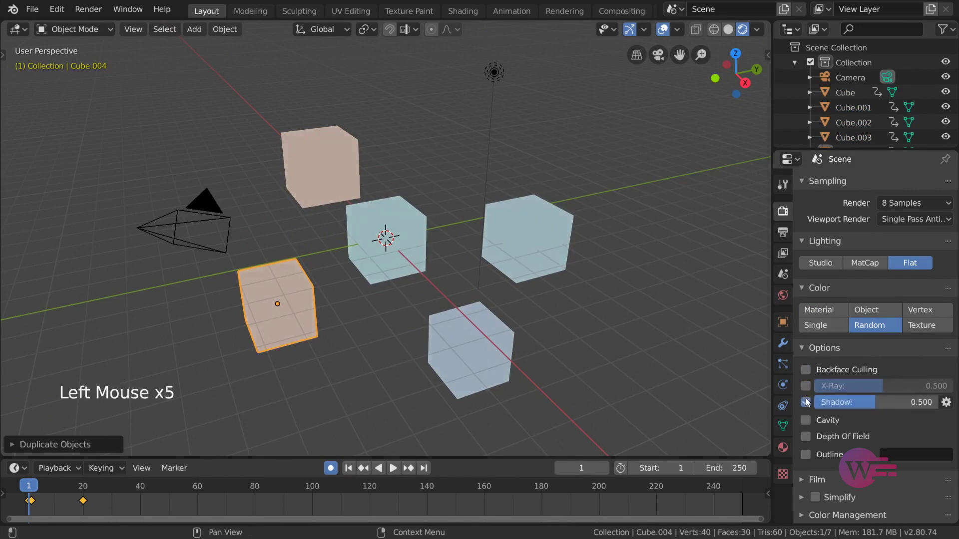
click(805, 403)
click(805, 437)
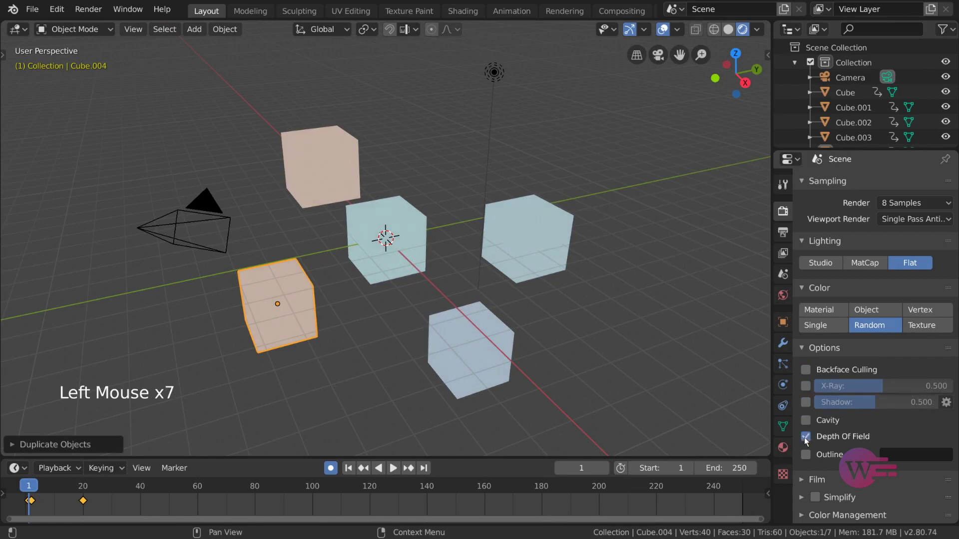
click(806, 437)
click(806, 455)
click(806, 454)
scroll(882, 302, up, 6)
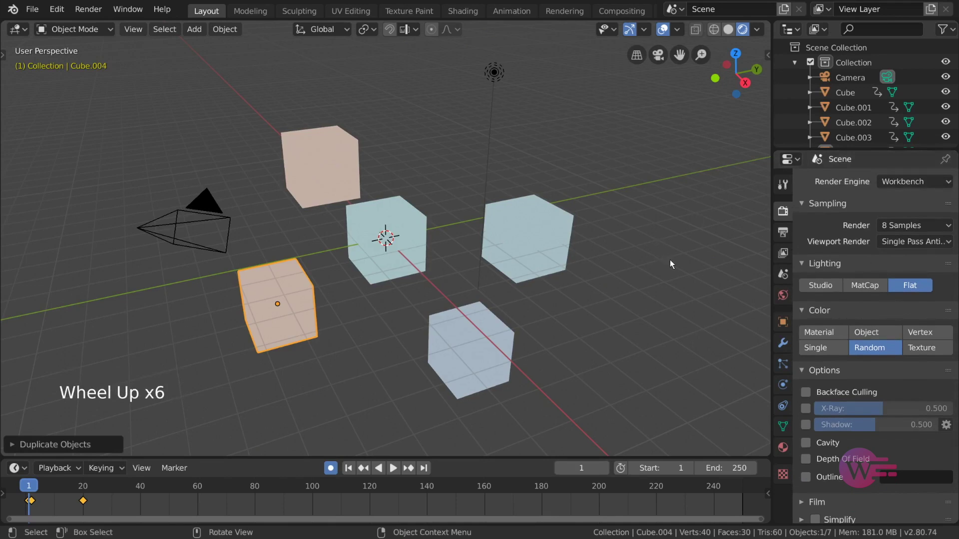
click(783, 233)
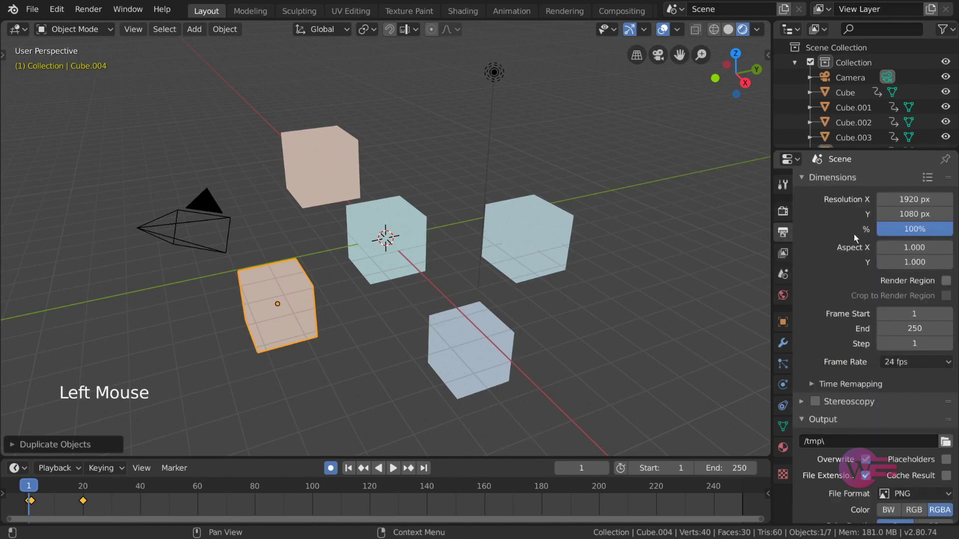
- Scroll to the Output panel showing PNG RGBA frames saved to /tmp\ at 8-bit, 15% compression
scroll(837, 241, down, 7)
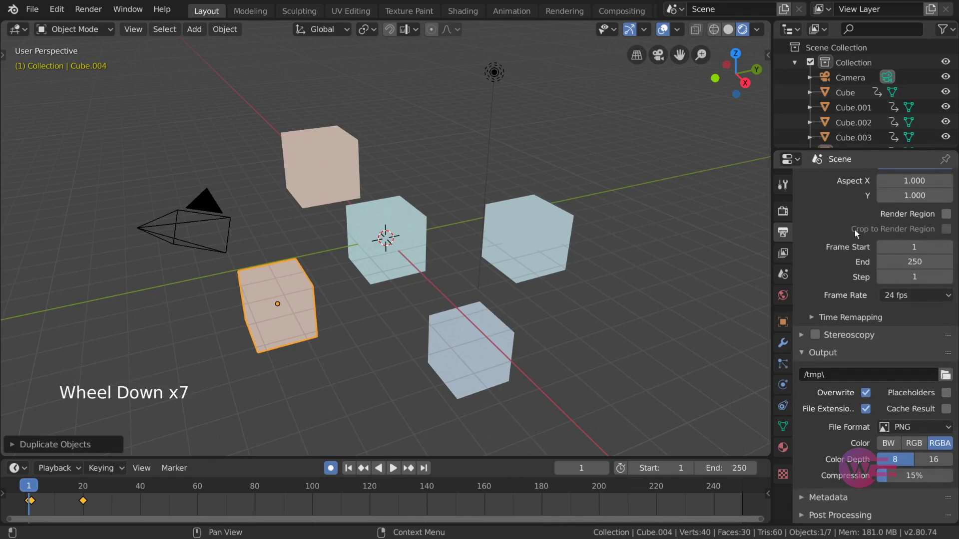